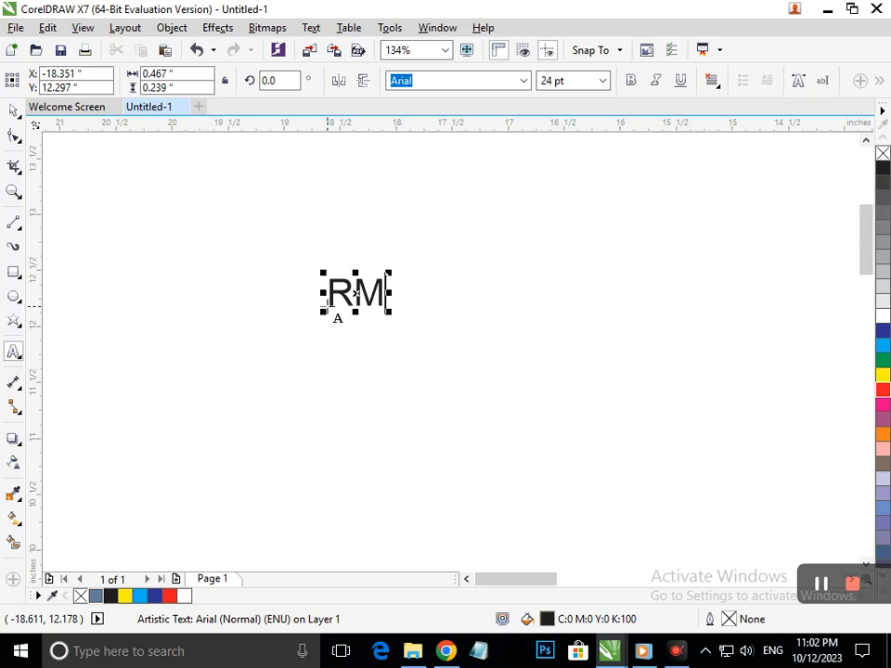
# Enlarge the RM text to about 109.7 pt and break it apart into separate letters.
pyautogui.moveTo(389, 315); pyautogui.dragTo(483, 362)
pyautogui.click(13, 110)
pyautogui.click(348, 319)
pyautogui.moveTo(310, 320); pyautogui.dragTo(500, 357)
pyautogui.hotkey('ctrl', 'k')
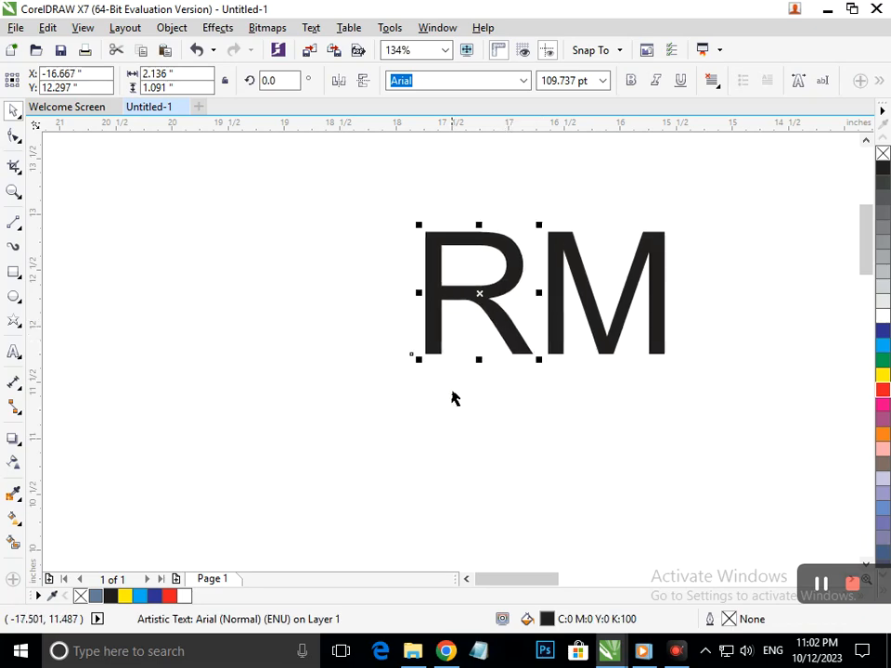
# Give both letters a black hairline outline and remove their fill.
pyautogui.moveTo(650, 471); pyautogui.dragTo(361, 151)
pyautogui.moveTo(713, 460); pyautogui.dragTo(265, 206)
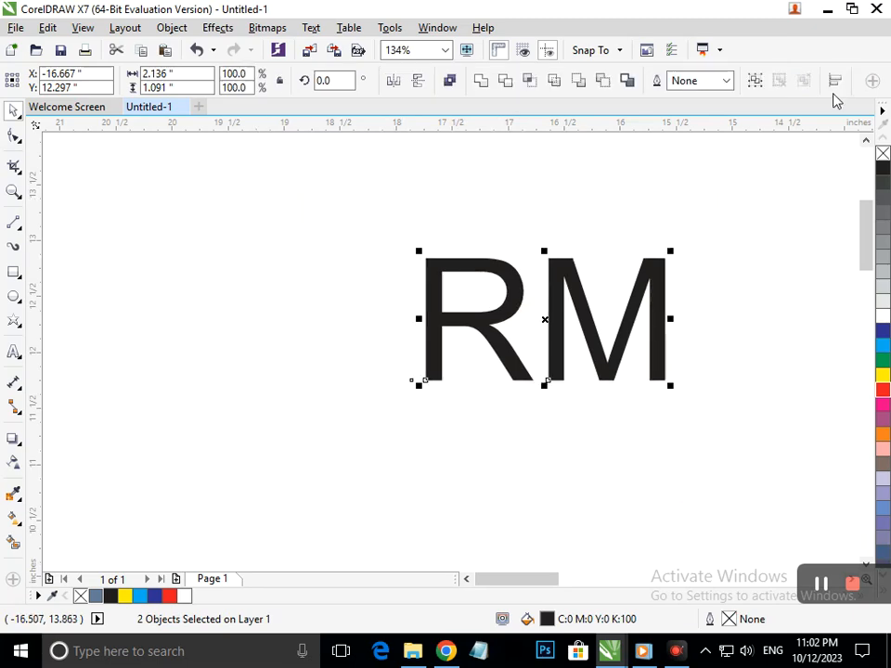
pyautogui.rightClick(883, 170)
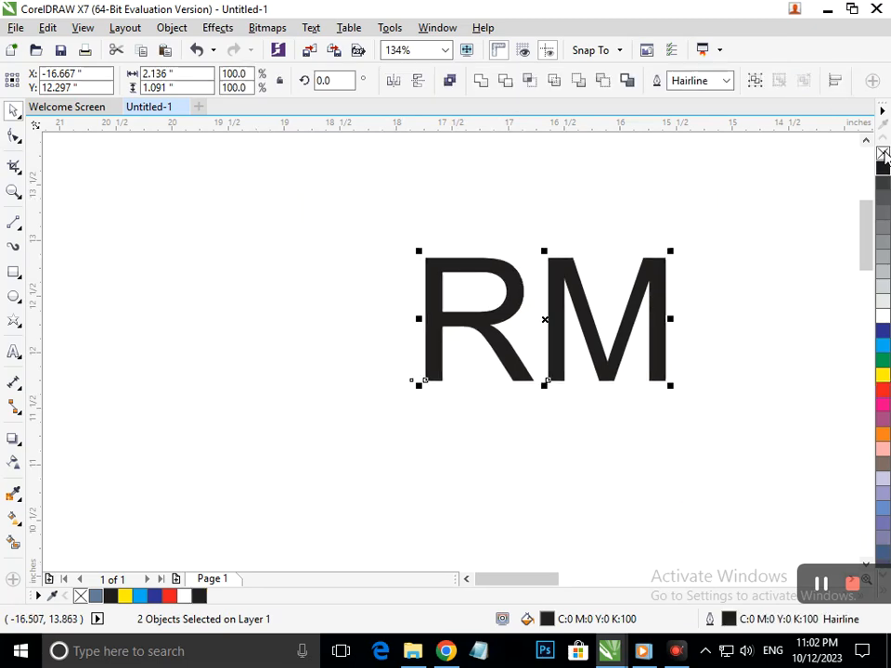
pyautogui.click(882, 153)
pyautogui.click(702, 449)
# Stretch the foot of the R's stem straight down until the letter is about 1.68 inches tall.
pyautogui.click(11, 139)
pyautogui.click(441, 380)
pyautogui.moveTo(466, 423); pyautogui.dragTo(379, 358)
pyautogui.moveTo(434, 381); pyautogui.dragTo(429, 458)
# Draw a horizontal bar about 3.82 by 0.13 inches extending right from the foot of the R's stem.
pyautogui.click(13, 272)
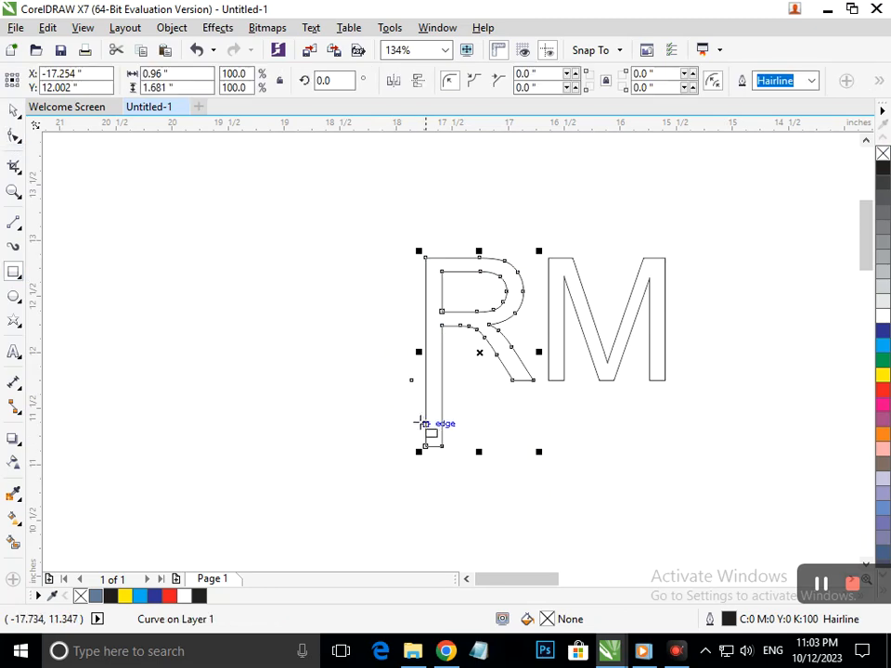
pyautogui.moveTo(425, 416); pyautogui.dragTo(676, 437)
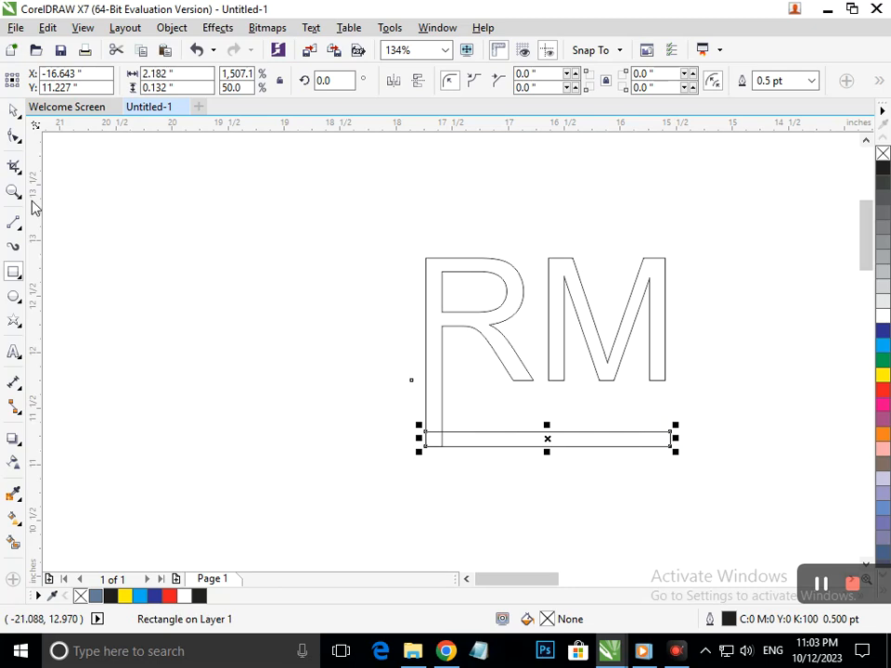
pyautogui.moveTo(676, 438); pyautogui.dragTo(762, 440)
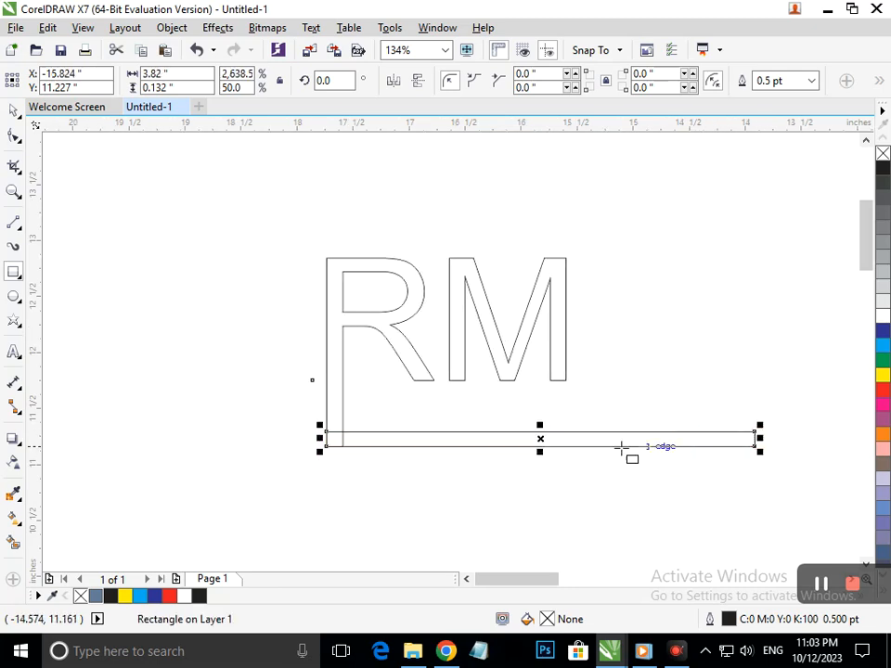
# Stretch the foot of the M's left leg down until the letter is about 1.35 inches tall.
pyautogui.click(14, 136)
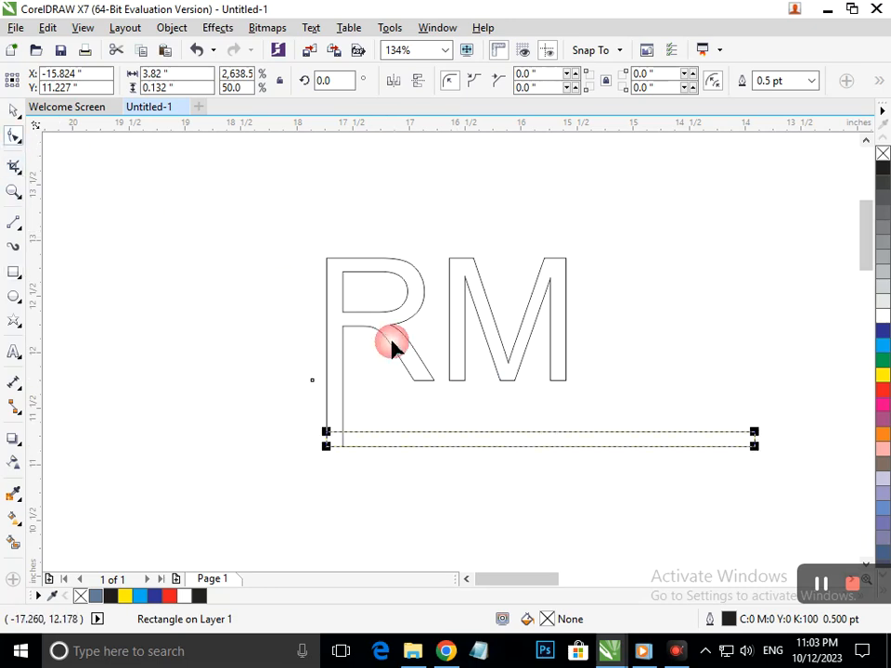
pyautogui.click(459, 381)
pyautogui.moveTo(474, 399); pyautogui.dragTo(454, 418)
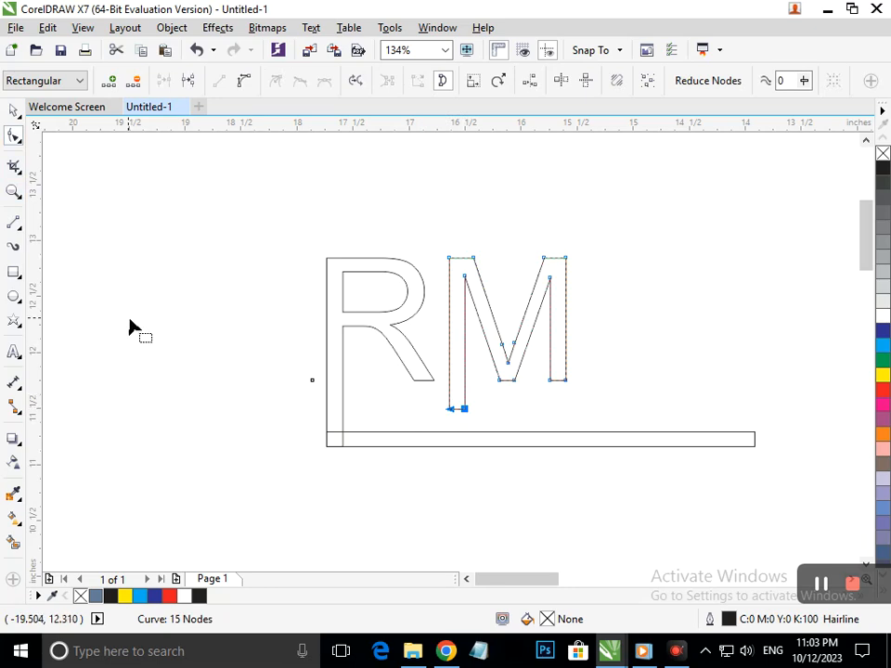
pyautogui.click(14, 274)
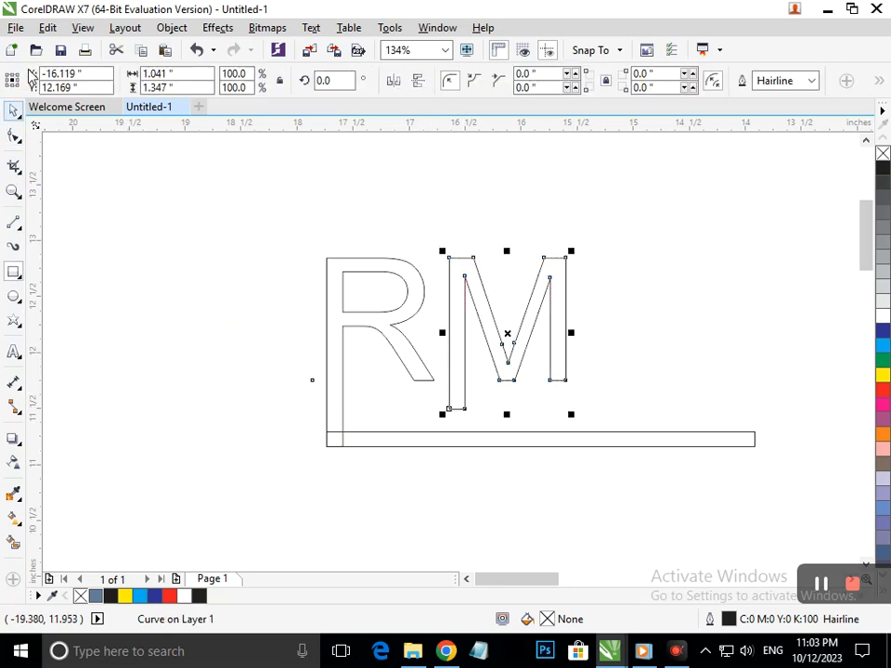
pyautogui.click(18, 116)
pyautogui.click(167, 307)
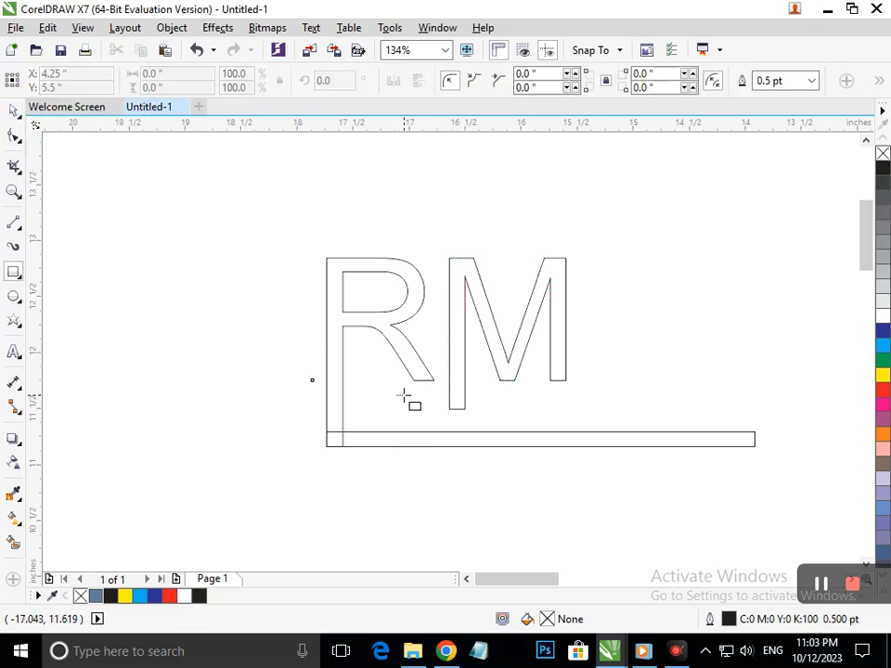
pyautogui.click(15, 118)
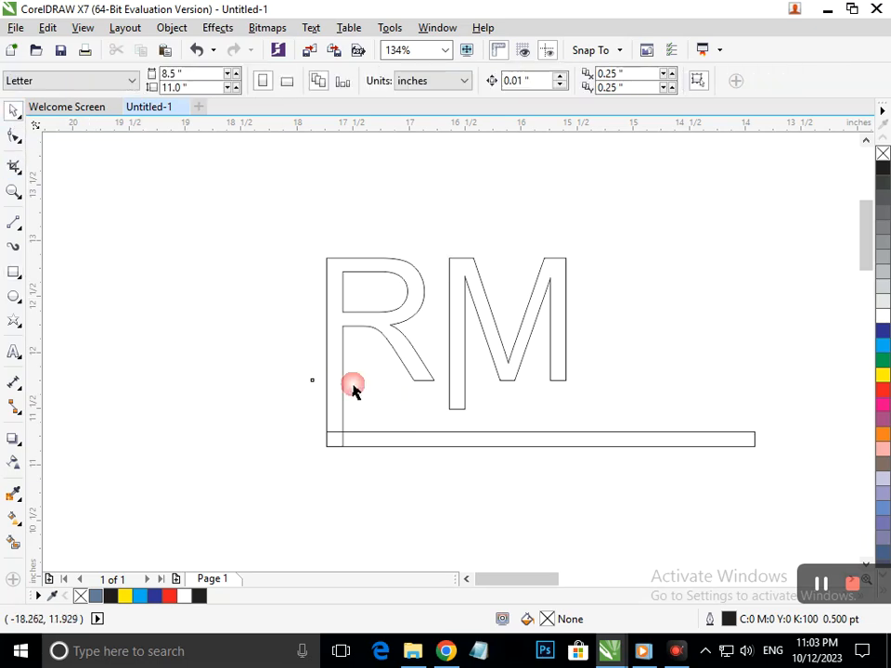
# Nudge the bottom nodes of the M's left leg down by four small increments.
pyautogui.click(462, 412)
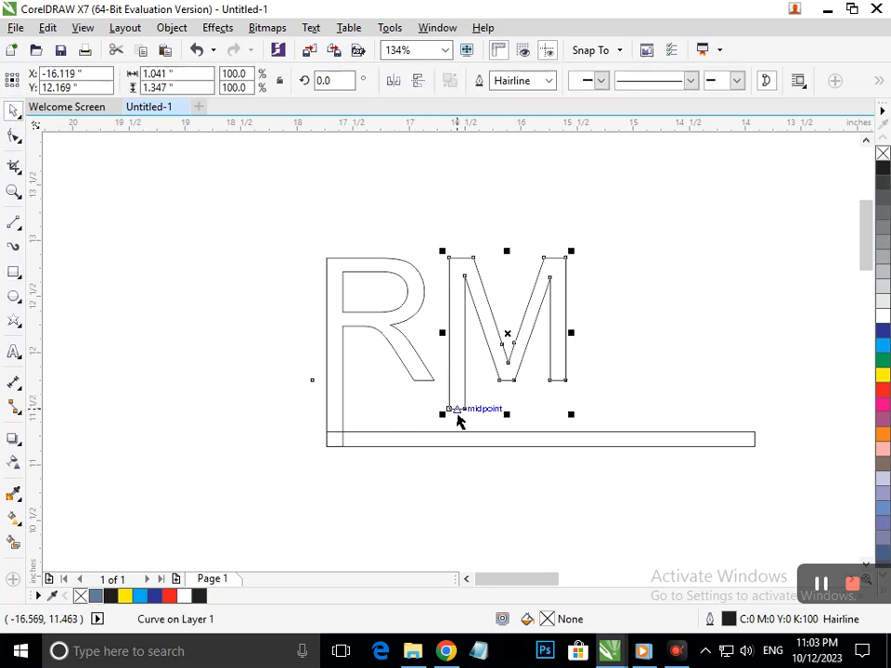
pyautogui.click(14, 136)
pyautogui.moveTo(487, 409); pyautogui.dragTo(424, 415)
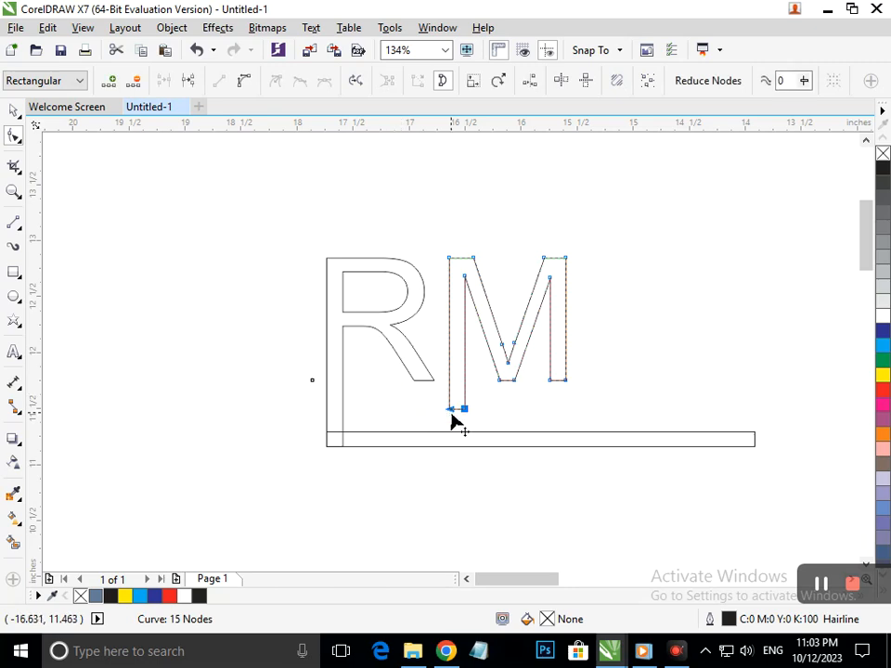
pyautogui.moveTo(481, 422); pyautogui.dragTo(424, 397)
pyautogui.press('Down')
pyautogui.press('Down')
pyautogui.press('Down')
pyautogui.press('Down')
# Duplicate the horizontal bar and align the copy with the foot of the M's extended leg.
pyautogui.click(11, 113)
pyautogui.click(398, 494)
pyautogui.moveTo(364, 446); pyautogui.dragTo(486, 414)
pyautogui.rightClick(485, 414)
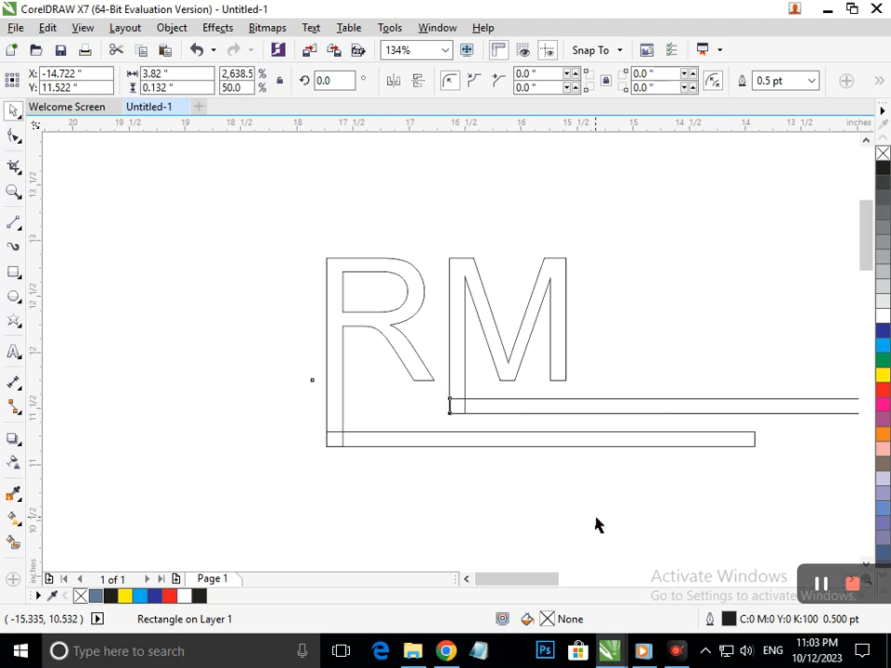
# Shorten the bar under the M to about 2.72 inches so its right end lines up with the lower bar.
pyautogui.click(594, 516)
pyautogui.press('F3')
pyautogui.moveTo(103, 268); pyautogui.dragTo(295, 329)
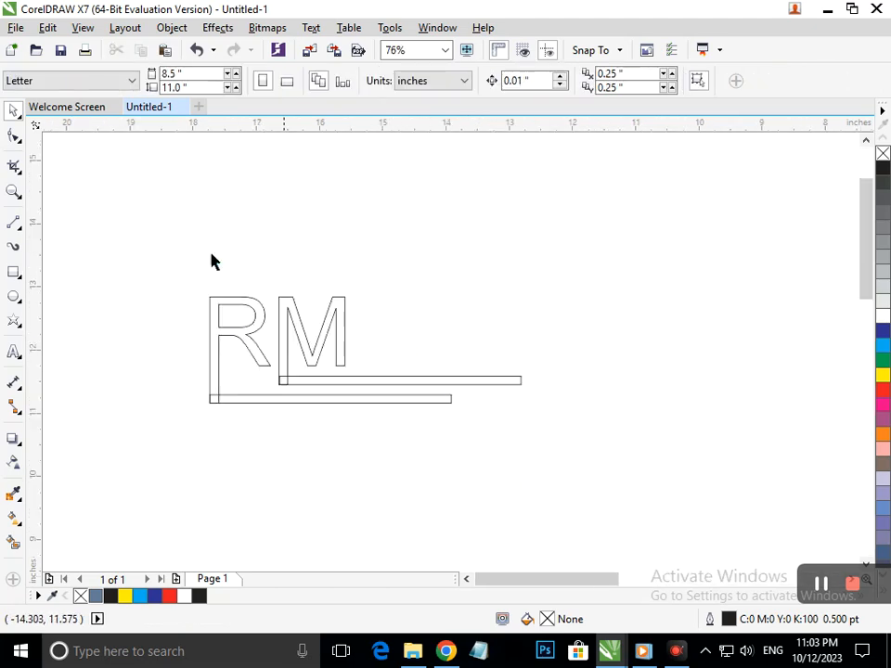
pyautogui.moveTo(179, 252); pyautogui.dragTo(656, 484)
pyautogui.click(608, 378)
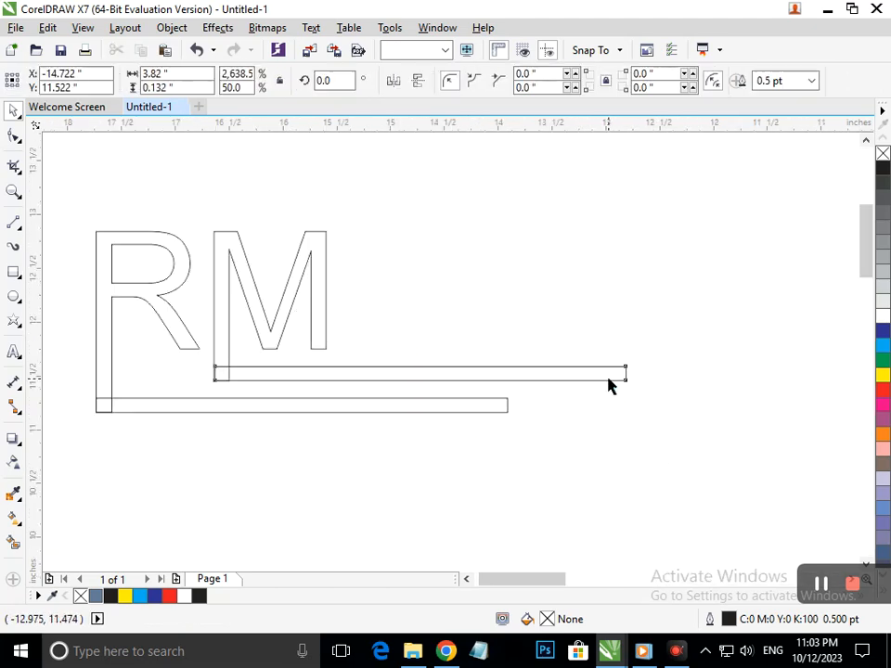
pyautogui.moveTo(640, 375); pyautogui.dragTo(513, 368)
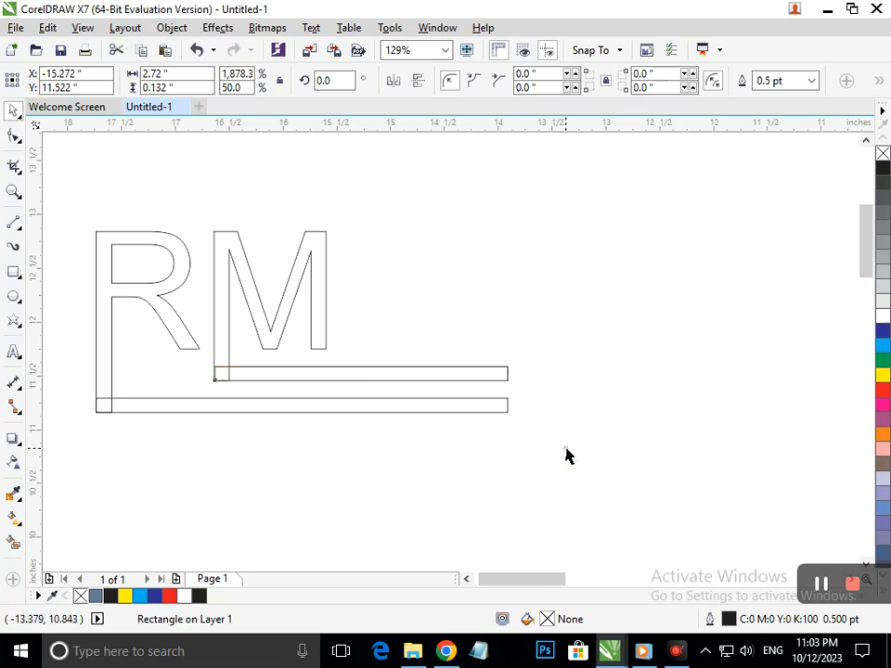
pyautogui.click(561, 456)
# Remove the overlapping line segments where the M's leg meets its bar using Virtual Segment Delete.
pyautogui.moveTo(80, 189); pyautogui.dragTo(557, 440)
pyautogui.press('F3')
pyautogui.click(513, 397)
pyautogui.press('F2')
pyautogui.moveTo(200, 348); pyautogui.dragTo(295, 399)
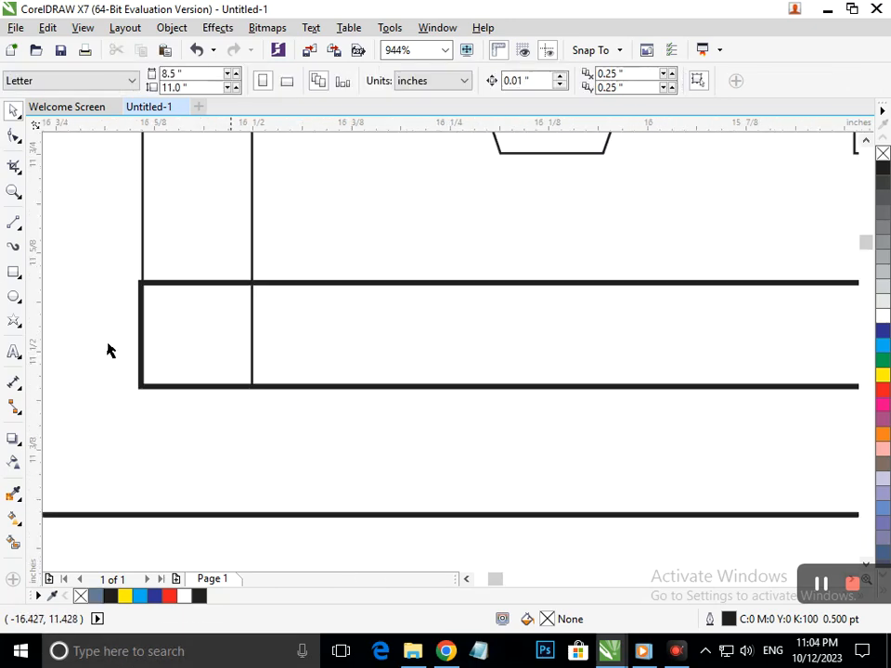
pyautogui.click(19, 171)
pyautogui.moveTo(20, 175); pyautogui.dragTo(83, 206)
pyautogui.click(83, 206)
pyautogui.moveTo(197, 256); pyautogui.dragTo(214, 314)
pyautogui.moveTo(225, 328); pyautogui.dragTo(388, 352)
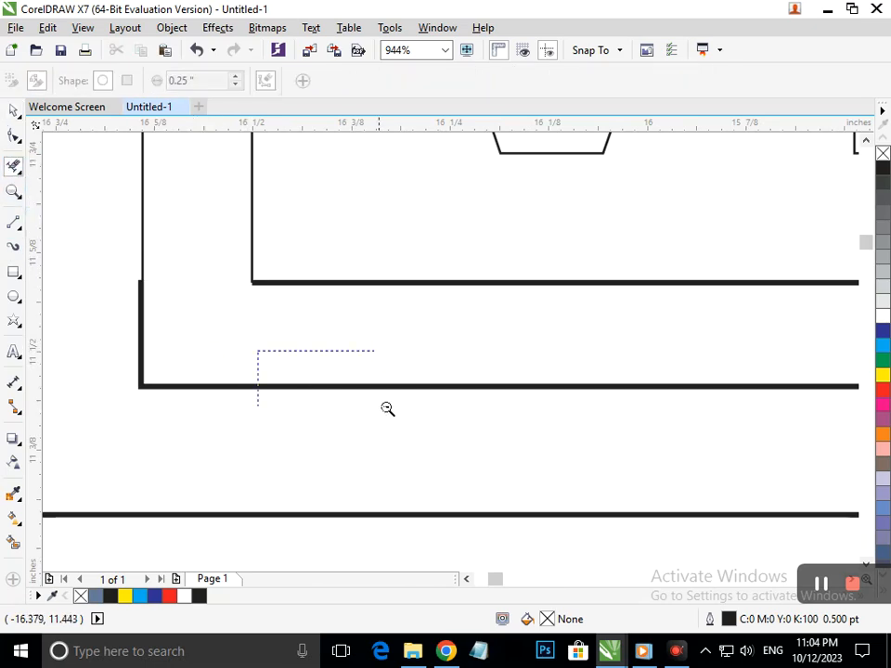
# Remove the overlapping line segments where the R's stem meets the lower bar.
pyautogui.press('F3')
pyautogui.moveTo(121, 418); pyautogui.dragTo(121, 419)
pyautogui.click(294, 248)
pyautogui.moveTo(332, 312); pyautogui.dragTo(436, 344)
pyautogui.press('F3')
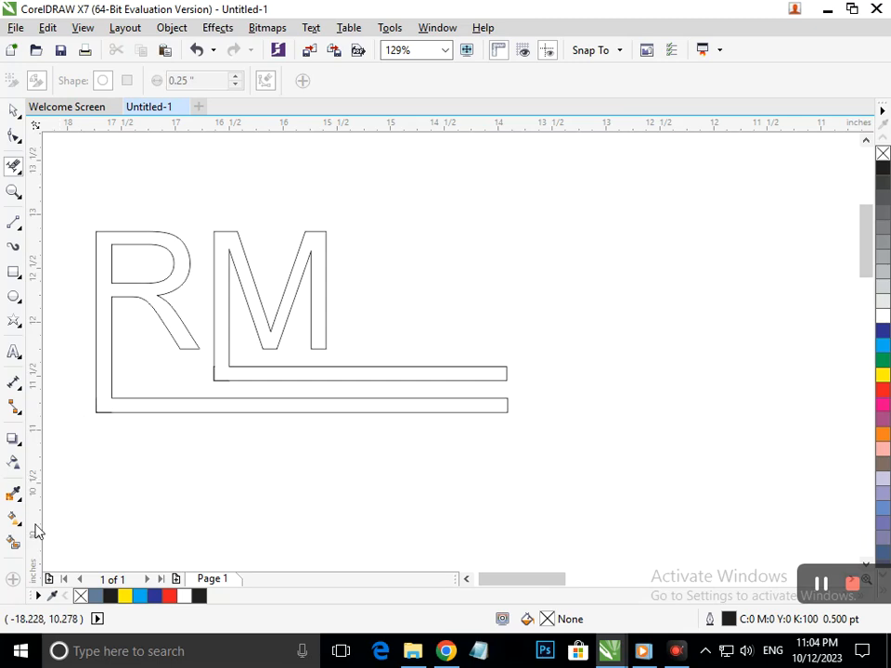
# Draw a polygon to the right of the M and set its number of sides to 3.
pyautogui.click(13, 353)
pyautogui.click(21, 326)
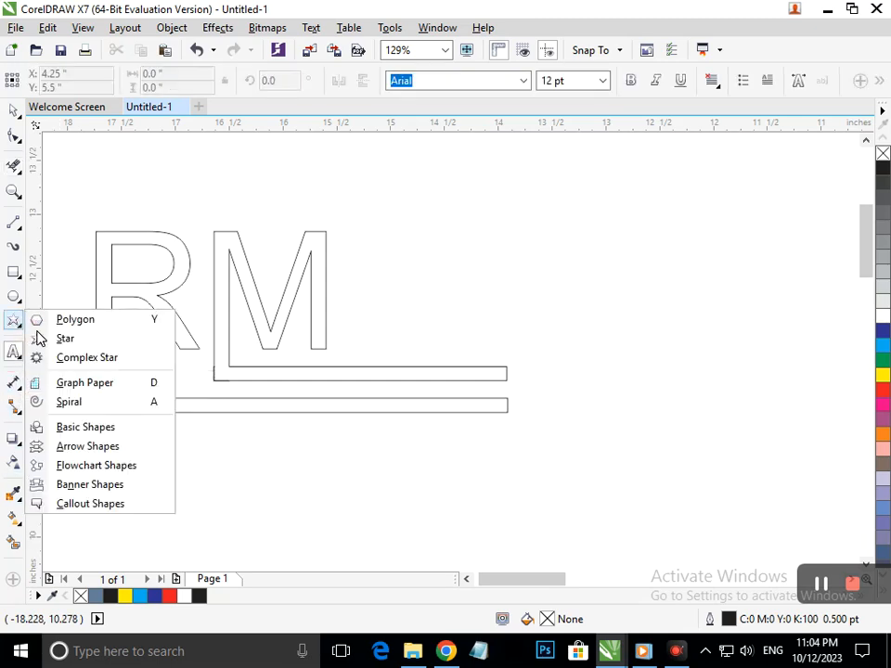
pyautogui.click(72, 321)
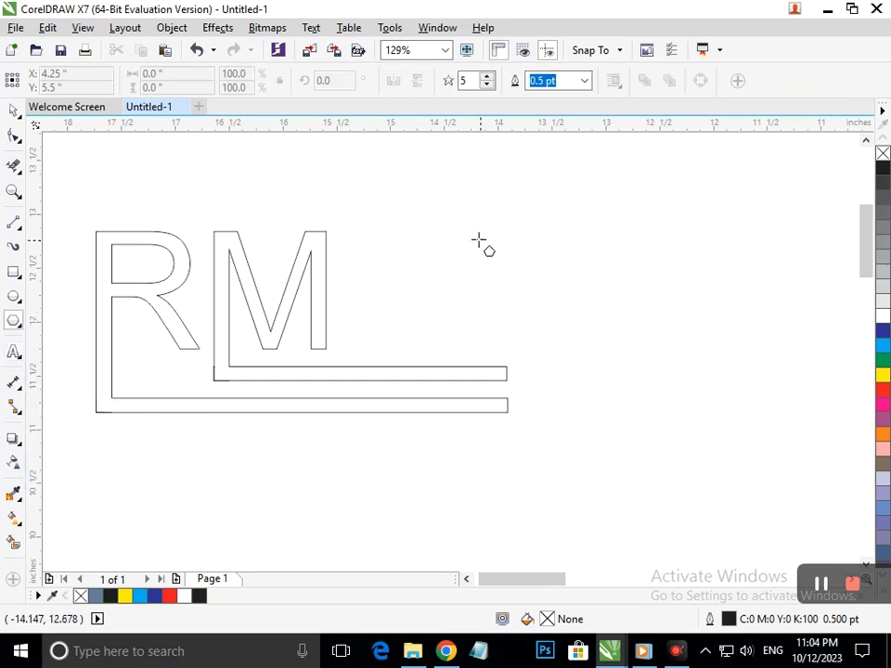
pyautogui.moveTo(463, 233); pyautogui.dragTo(582, 343)
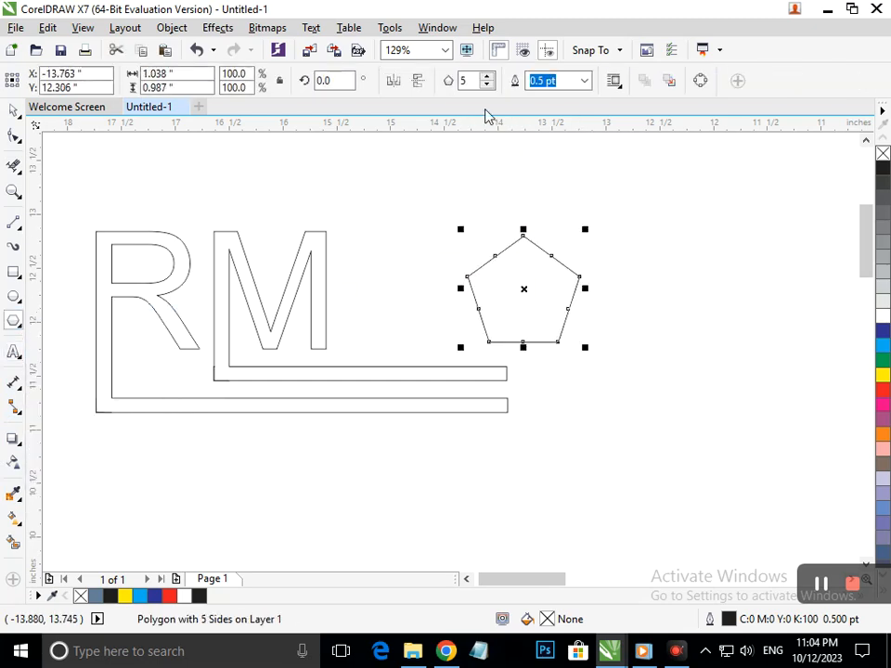
pyautogui.moveTo(475, 76); pyautogui.dragTo(238, 97)
pyautogui.press('Return')
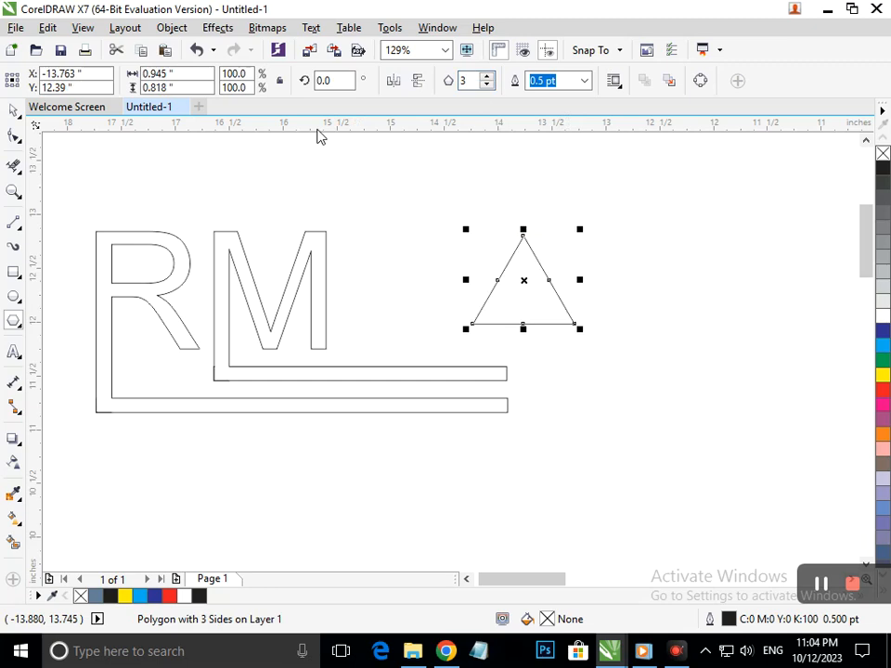
# Move the triangle next to the M and enlarge it to about 1.27 by 1.1 inches.
pyautogui.click(14, 111)
pyautogui.click(662, 411)
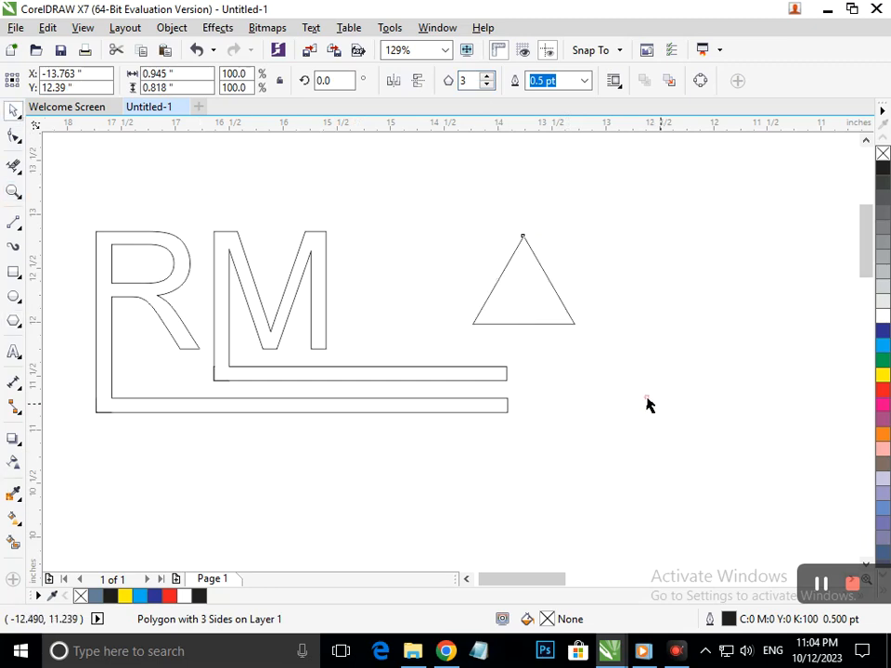
pyautogui.moveTo(482, 335); pyautogui.dragTo(357, 353)
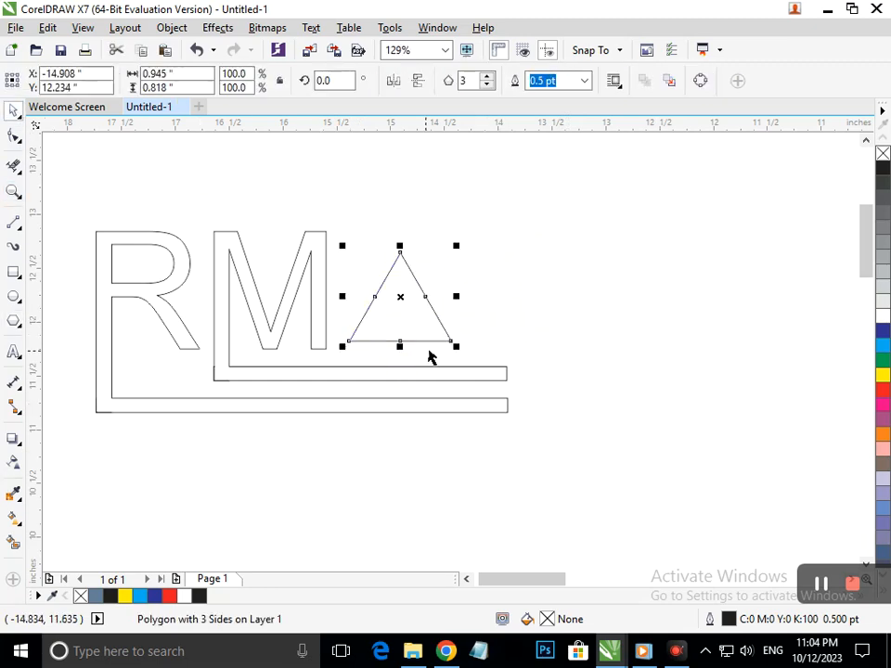
pyautogui.moveTo(454, 347)
pyautogui.mouseDown()
pyautogui.moveTo(491, 362)
pyautogui.moveTo(442, 344)
pyautogui.moveTo(464, 348)
pyautogui.mouseUp()
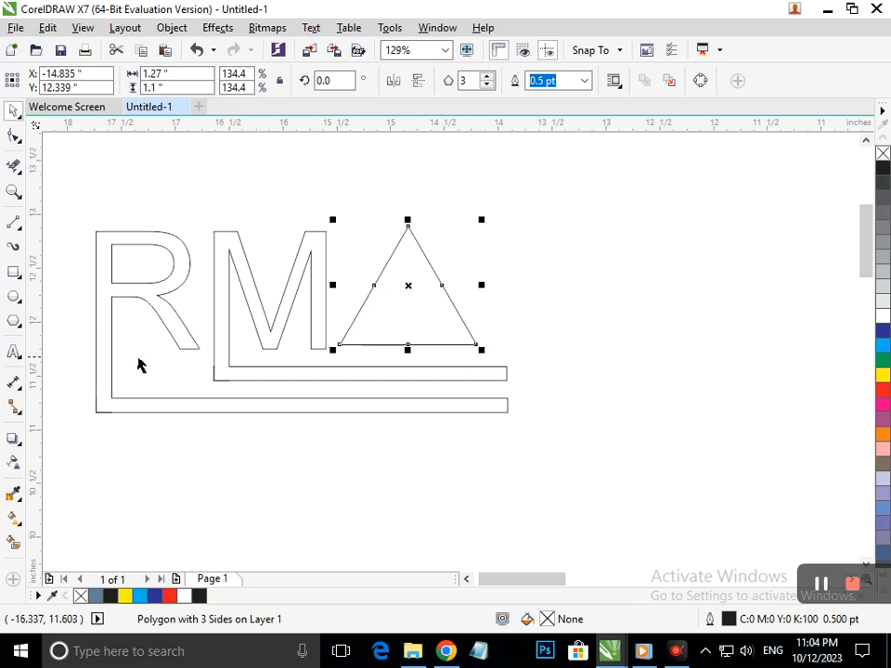
# Add a one-step outside contour to the triangle with an offset of about 0.137 inches.
pyautogui.click(18, 443)
pyautogui.click(65, 457)
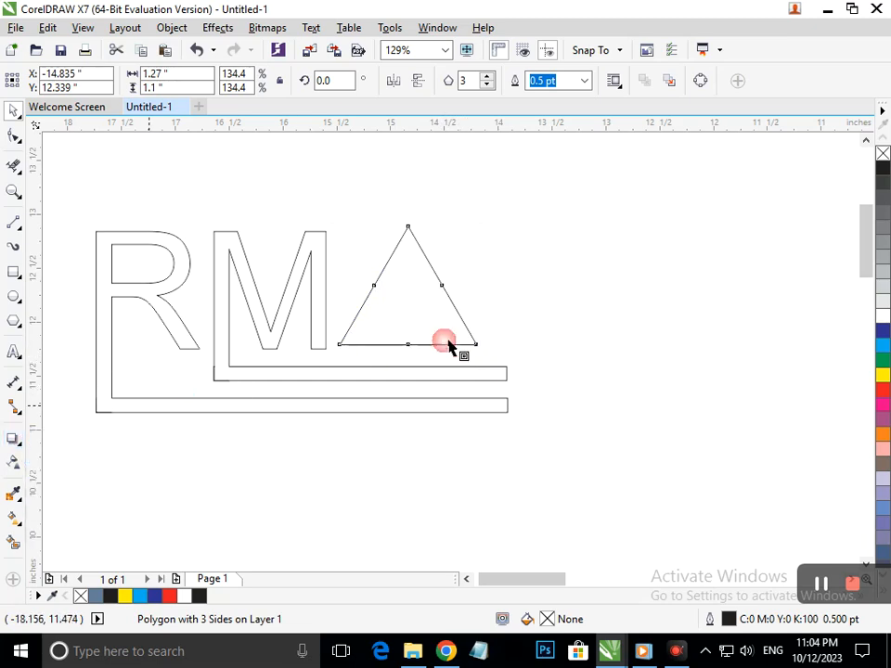
pyautogui.moveTo(339, 350); pyautogui.dragTo(324, 366)
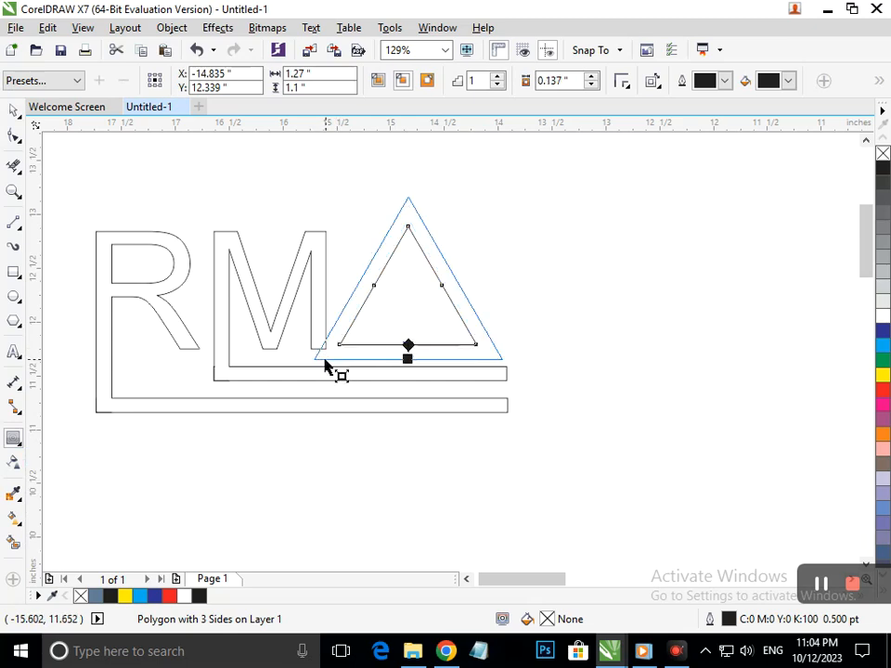
pyautogui.click(13, 111)
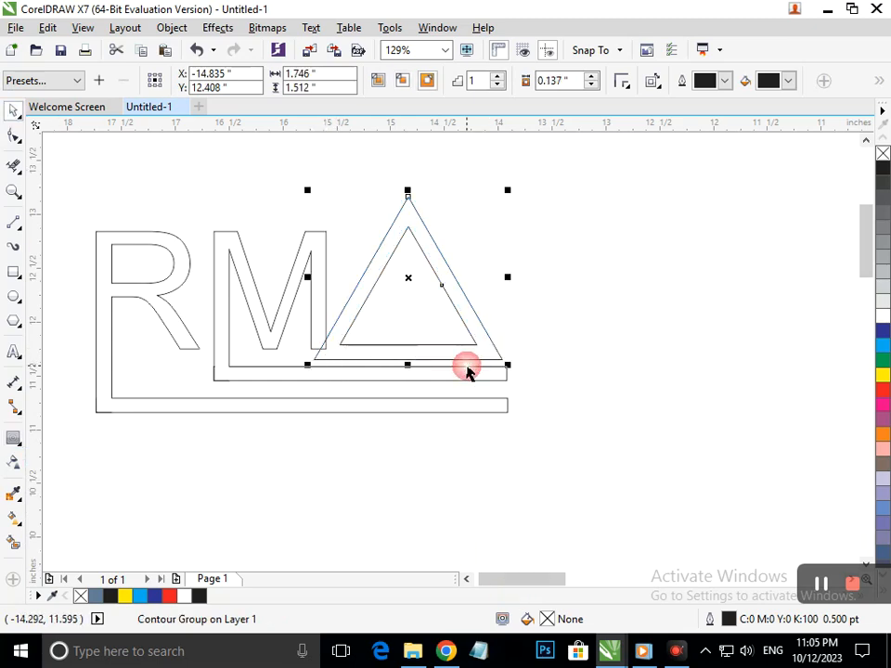
# Scale the inner triangle of the contour to about 0.9 by 0.78 inches and lower it above the upper bar.
pyautogui.click(424, 348)
pyautogui.moveTo(336, 352); pyautogui.dragTo(357, 347)
pyautogui.moveTo(422, 326); pyautogui.dragTo(422, 335)
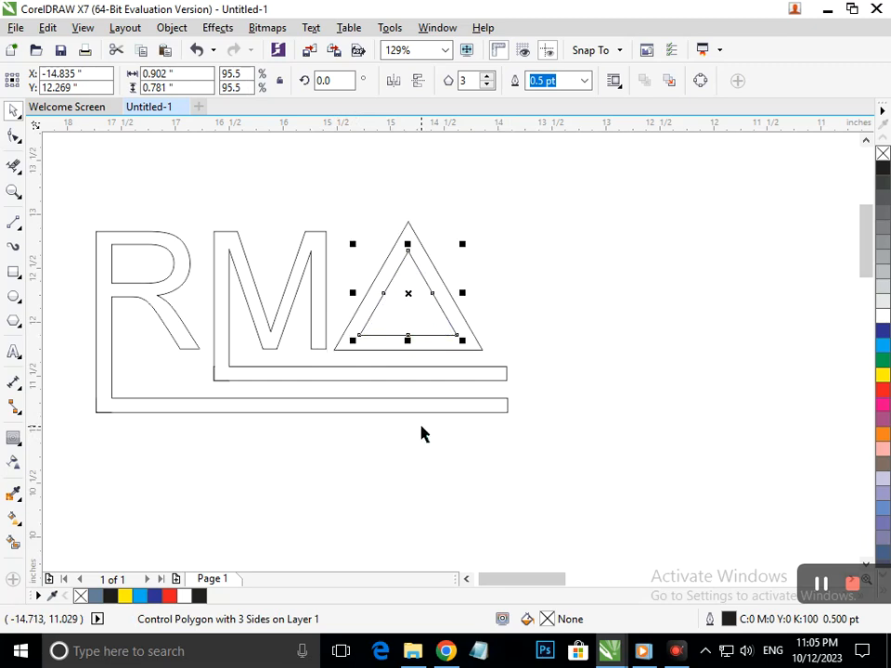
# Nudge the contoured triangle vertically until its base is level with the bottom of the M's right leg.
pyautogui.press('Up')
pyautogui.press('Up')
pyautogui.press('Up')
pyautogui.press('Up')
pyautogui.press('Up')
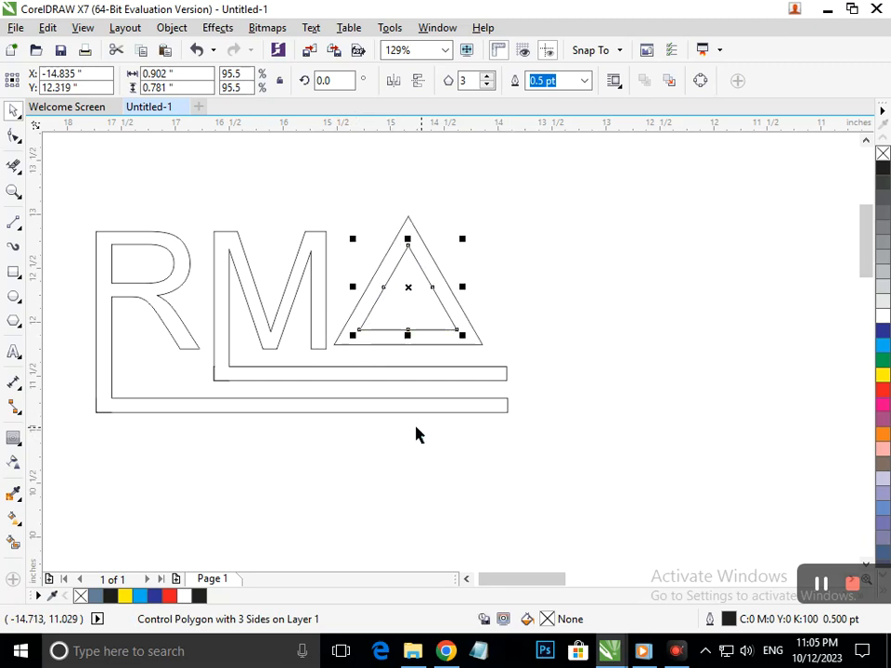
pyautogui.press('Down')
pyautogui.press('Down')
pyautogui.press('Down')
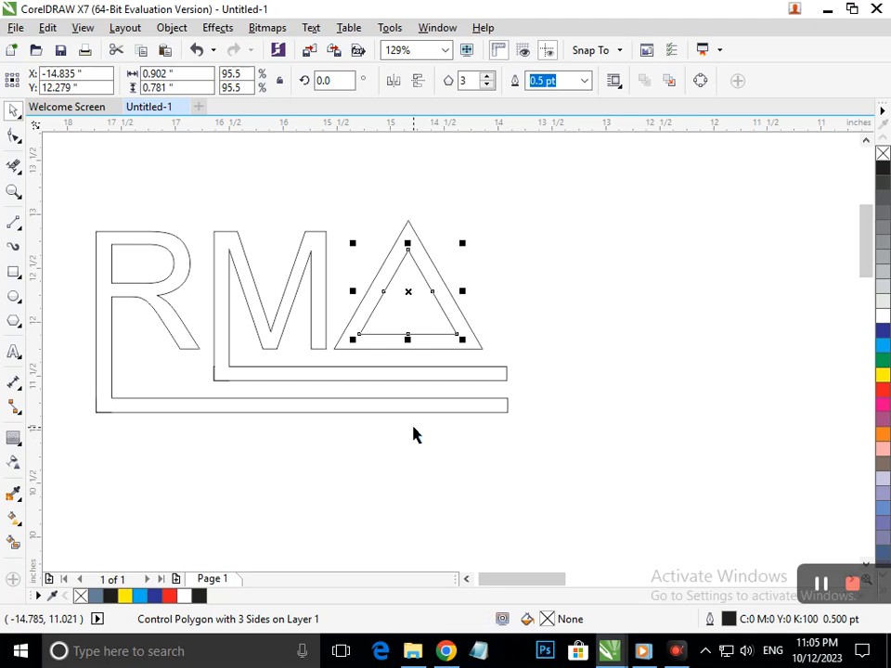
pyautogui.click(413, 488)
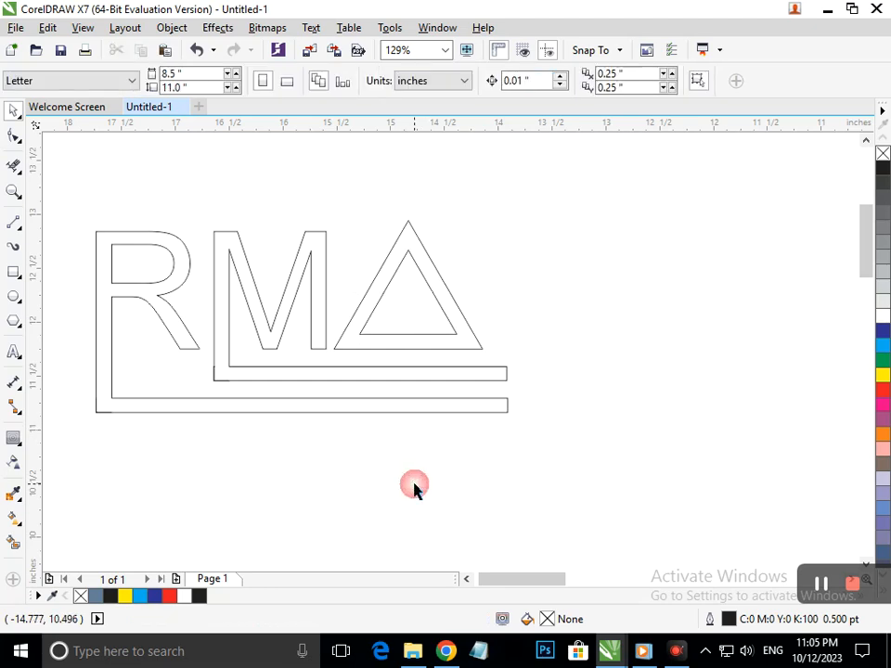
# Draw two parallel slanted lines across the triangle's base near its lower-left corner.
pyautogui.click(13, 224)
pyautogui.moveTo(360, 334); pyautogui.dragTo(339, 367)
pyautogui.moveTo(383, 324); pyautogui.dragTo(360, 367)
# Smart-fill the band between the two triangles in slate blue, leaving out the gap between the slanted lines.
pyautogui.click(16, 543)
pyautogui.click(356, 327)
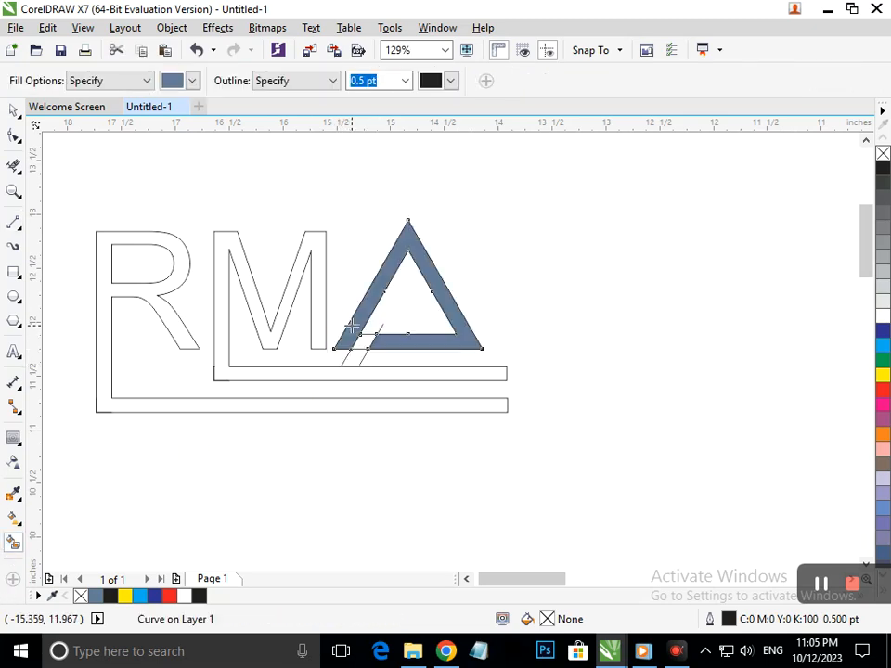
# Smart-fill the M and the R, including their extended bars, in slate blue.
pyautogui.click(227, 371)
pyautogui.click(182, 342)
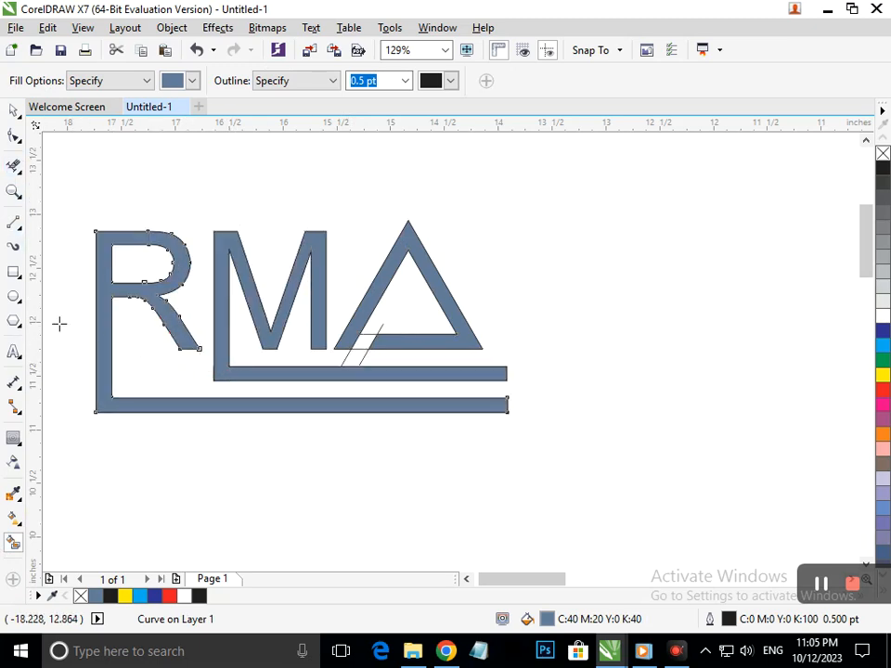
# Draw a small three-sided polygon about 0.39 by 0.33 inches to the right of the logo.
pyautogui.click(14, 320)
pyautogui.moveTo(573, 238); pyautogui.dragTo(618, 284)
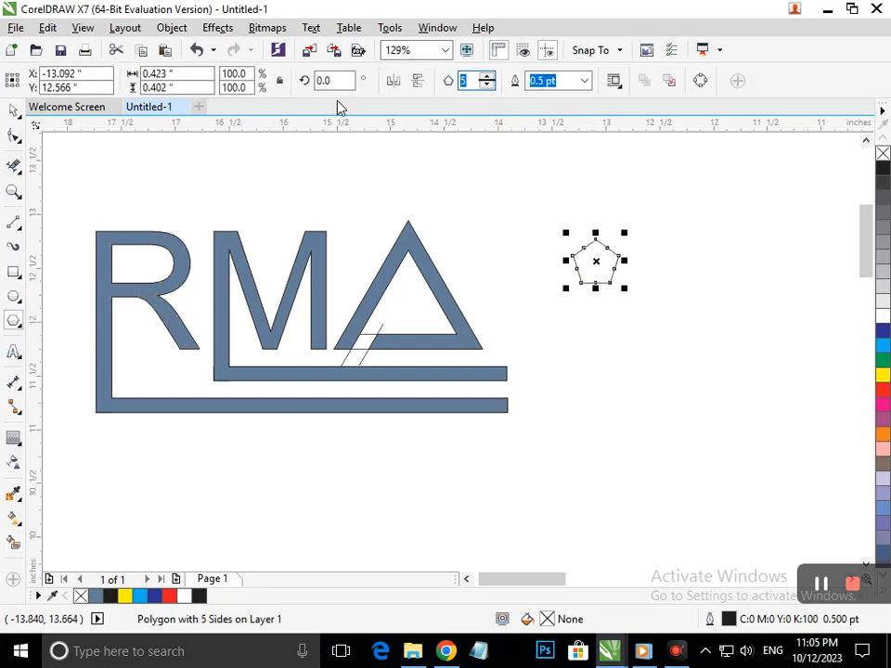
pyautogui.write('3')
pyautogui.press('Return')
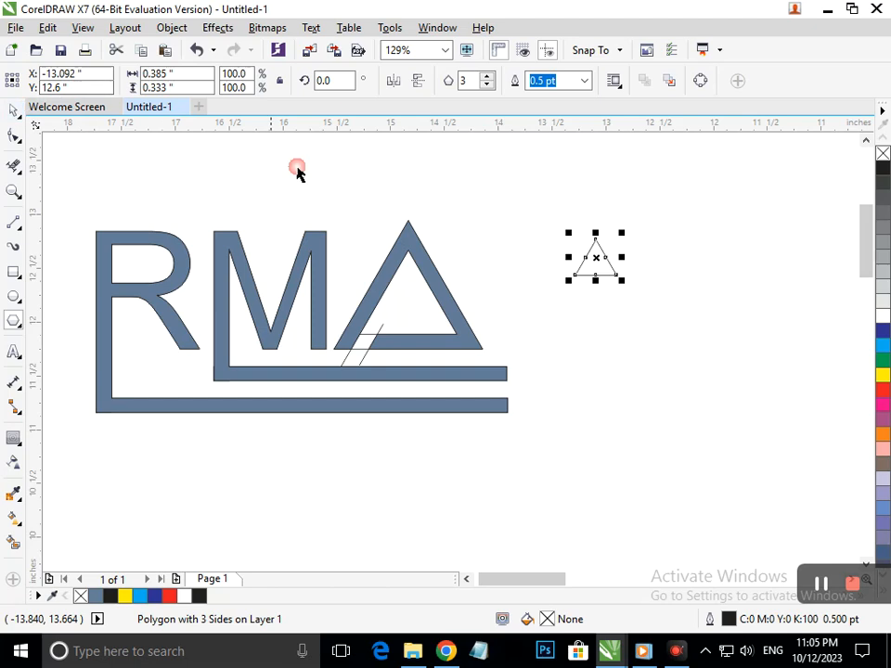
# Place the small triangle in the middle of the A at 50% scale and color it blue.
pyautogui.press('space')
pyautogui.click(623, 297)
pyautogui.click(594, 277)
pyautogui.click(573, 278)
pyautogui.click(583, 279)
pyautogui.moveTo(571, 278); pyautogui.dragTo(408, 302)
pyautogui.click(597, 261)
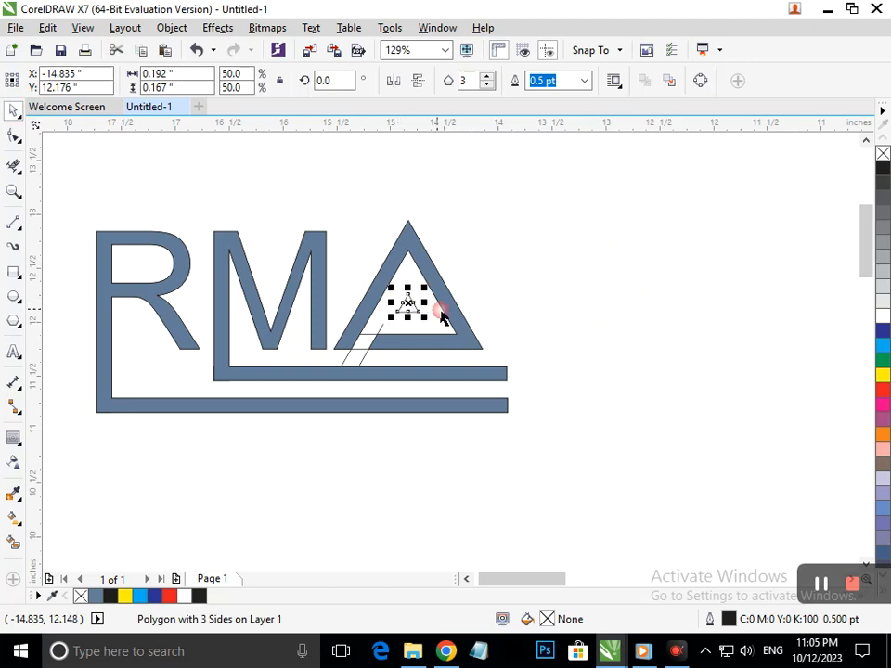
pyautogui.click(882, 331)
pyautogui.click(797, 360)
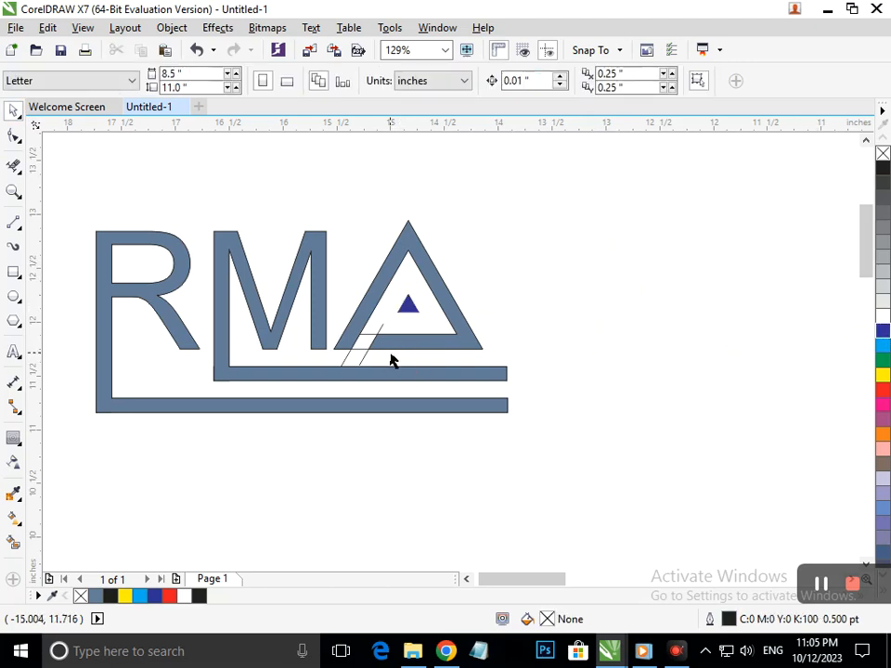
# Delete the contour lines crossing the A's gap and the two slanted construction lines.
pyautogui.click(358, 350)
pyautogui.press('Delete')
pyautogui.click(363, 358)
pyautogui.press('Delete')
pyautogui.click(343, 358)
pyautogui.press('Delete')
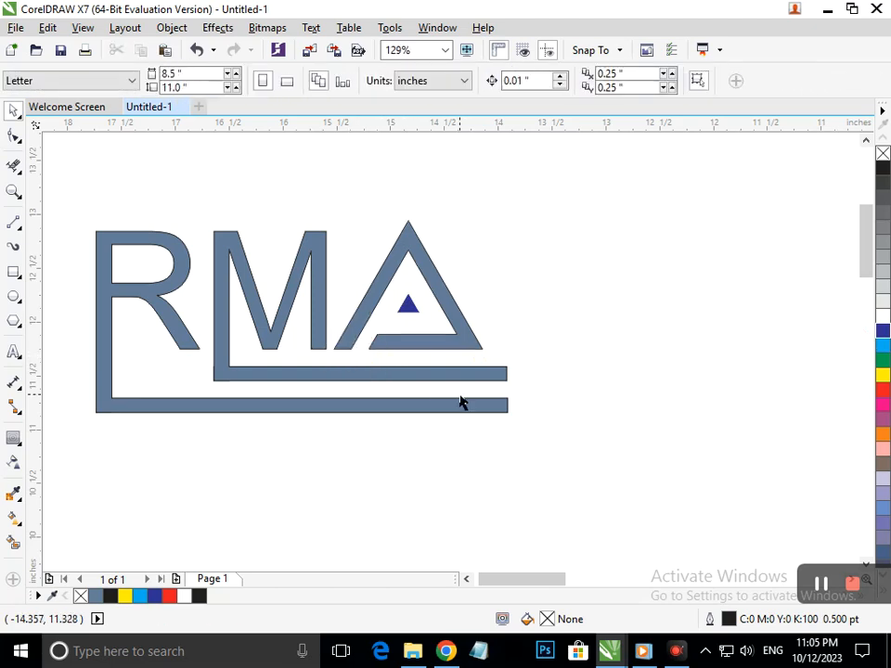
# Group all the pieces of the RMA logo.
pyautogui.moveTo(422, 386); pyautogui.dragTo(427, 391)
pyautogui.moveTo(292, 360); pyautogui.dragTo(385, 398)
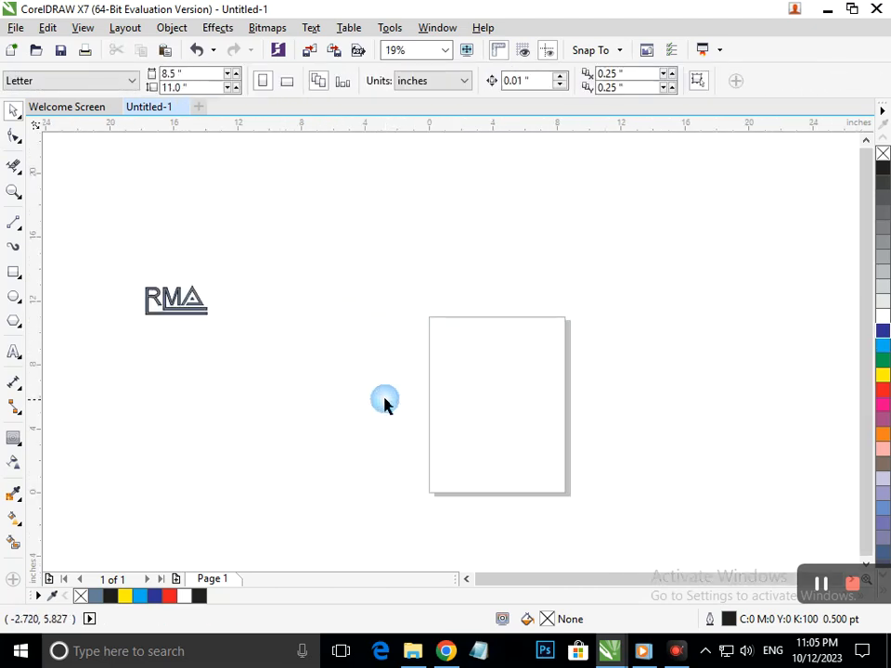
pyautogui.moveTo(130, 280); pyautogui.dragTo(289, 368)
pyautogui.moveTo(477, 401); pyautogui.dragTo(720, 461)
pyautogui.moveTo(615, 410); pyautogui.dragTo(608, 448)
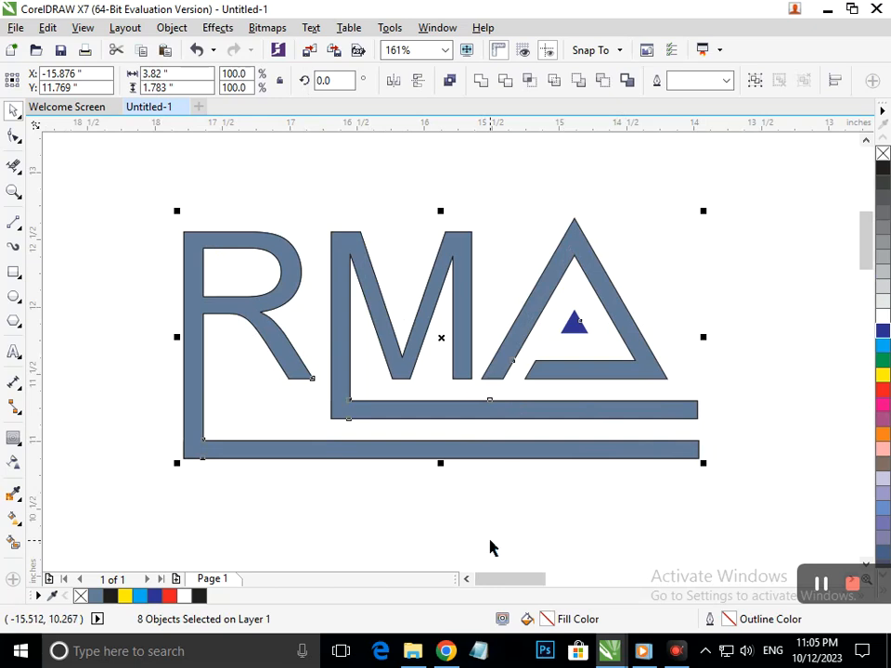
pyautogui.hotkey('ctrl', 'g')
pyautogui.click(167, 509)
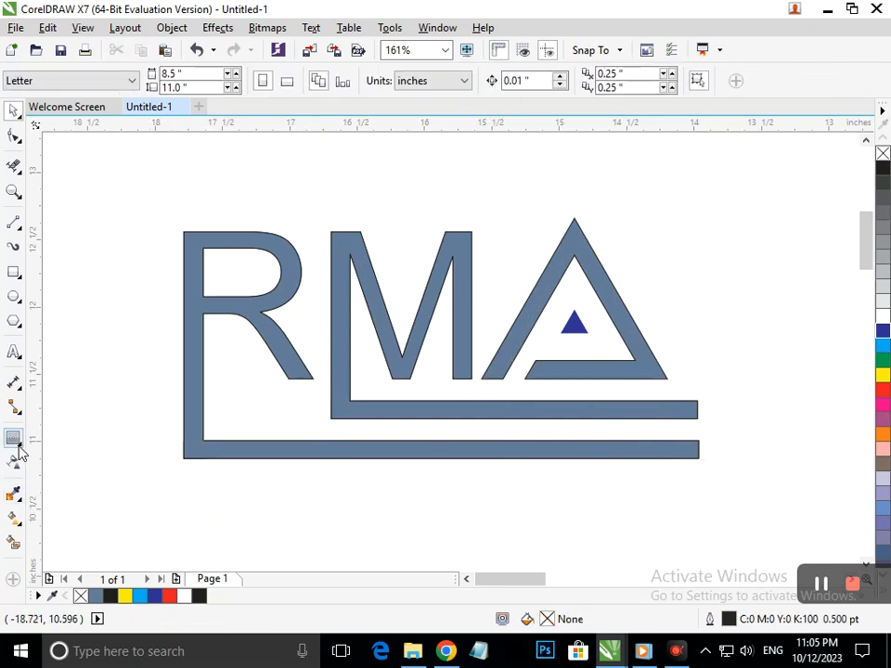
# Apply a horizontal linear fountain fill across the whole logo group, from the R's stem to the A's outer edge.
pyautogui.click(16, 519)
pyautogui.click(58, 517)
pyautogui.click(187, 353)
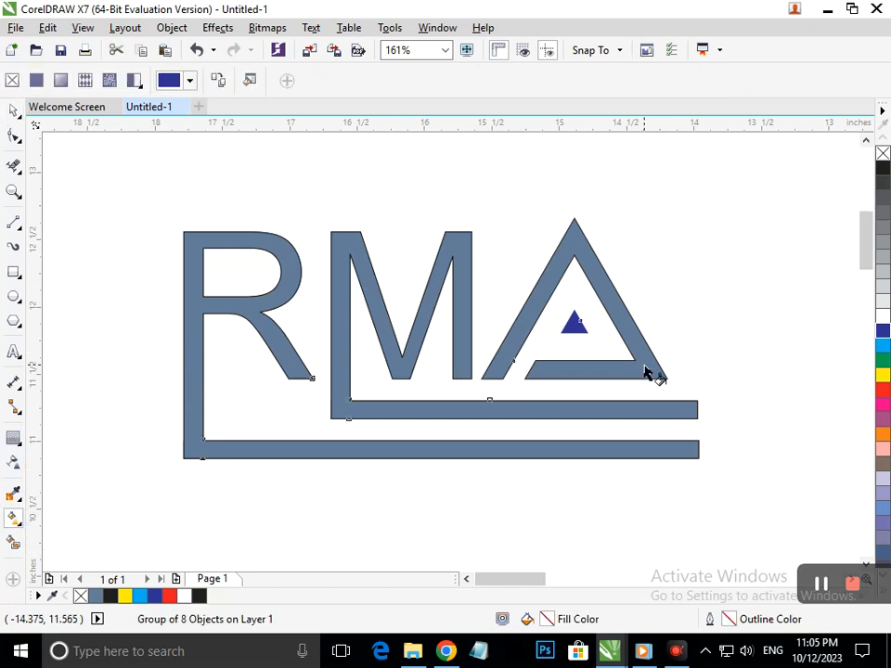
pyautogui.moveTo(196, 349); pyautogui.dragTo(669, 350)
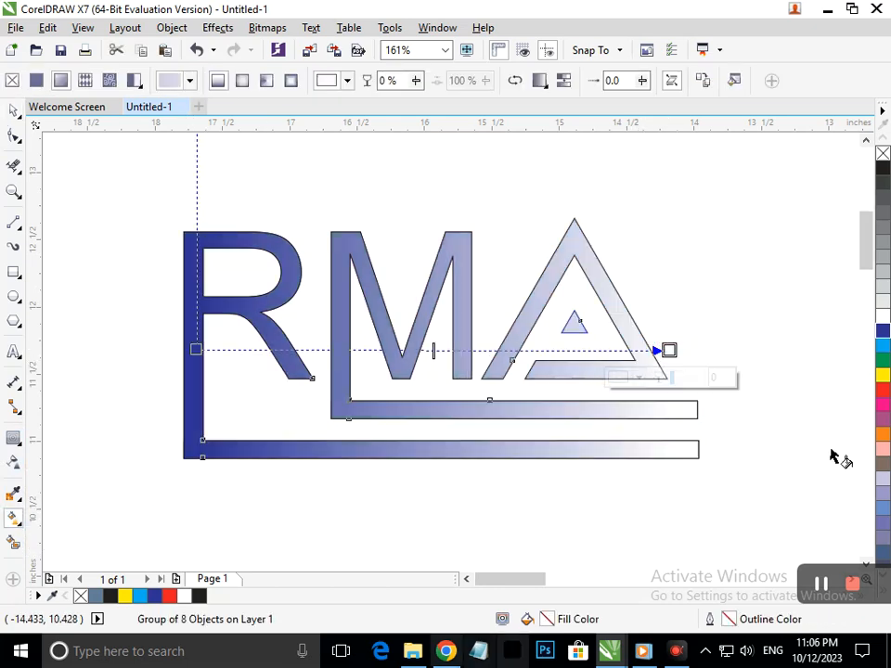
# Try purple and cyan as the end color of the logo's gradient.
pyautogui.click(881, 419)
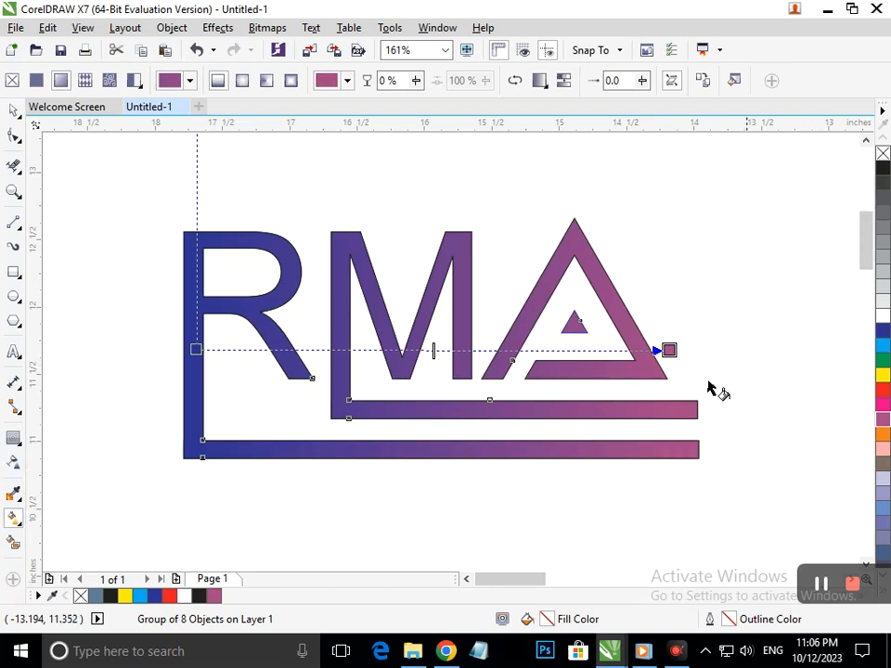
pyautogui.click(670, 349)
pyautogui.click(882, 345)
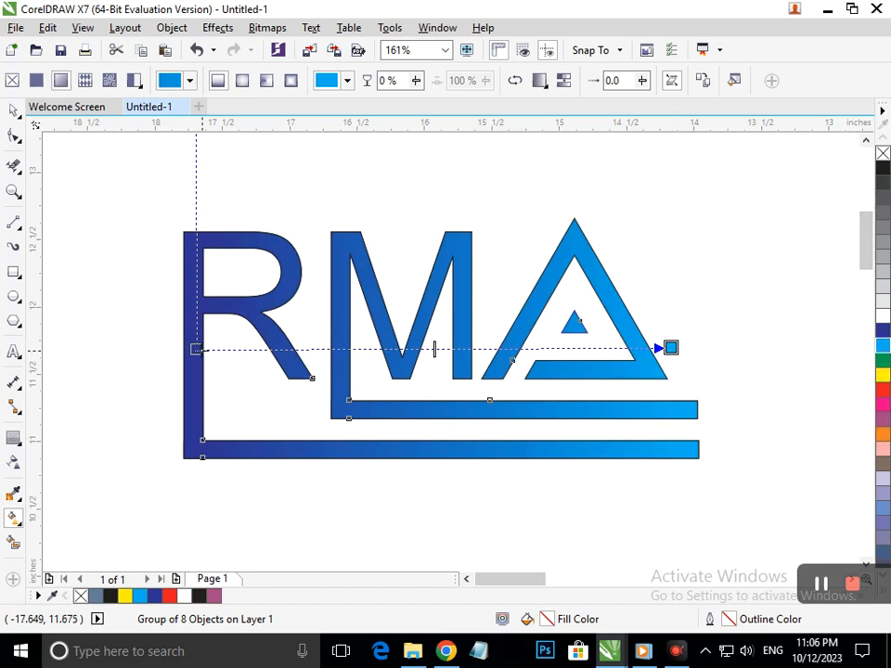
# Set the gradient's start color to orange and its end color to purple.
pyautogui.click(196, 349)
pyautogui.click(883, 334)
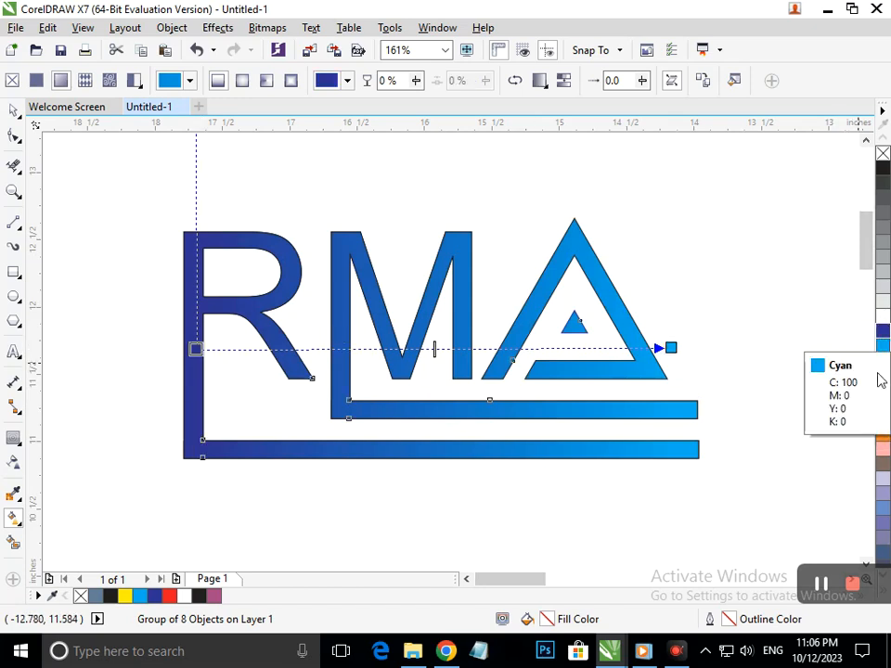
pyautogui.click(882, 433)
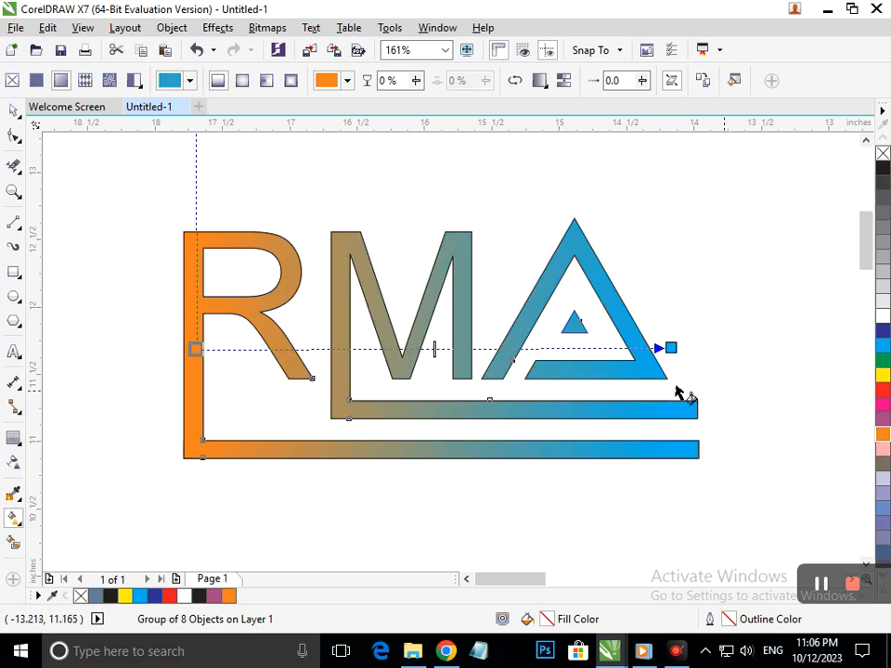
pyautogui.click(669, 349)
pyautogui.click(882, 420)
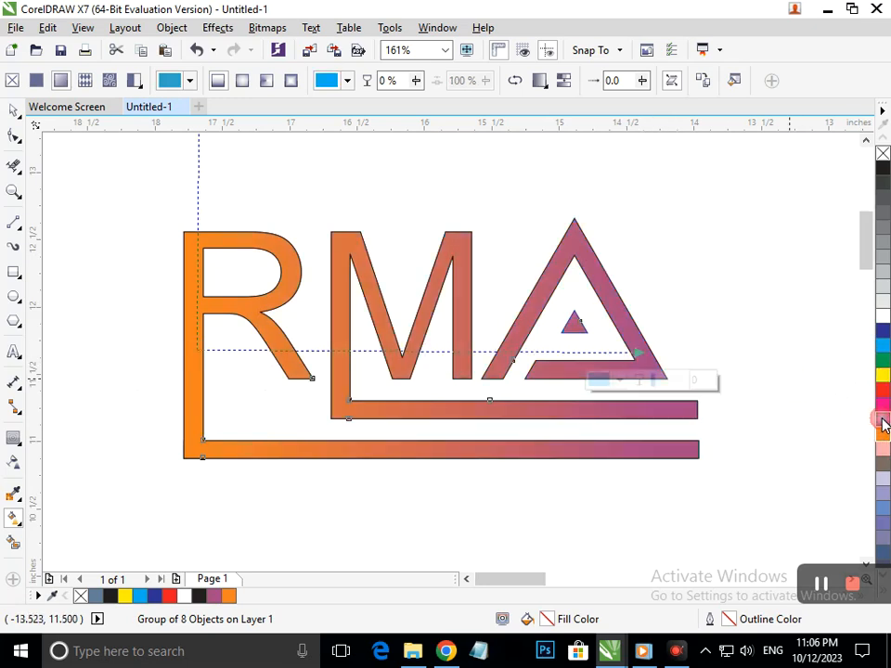
# Add a middle color stop at 52% of the gradient and color it yellow.
pyautogui.doubleClick(431, 351)
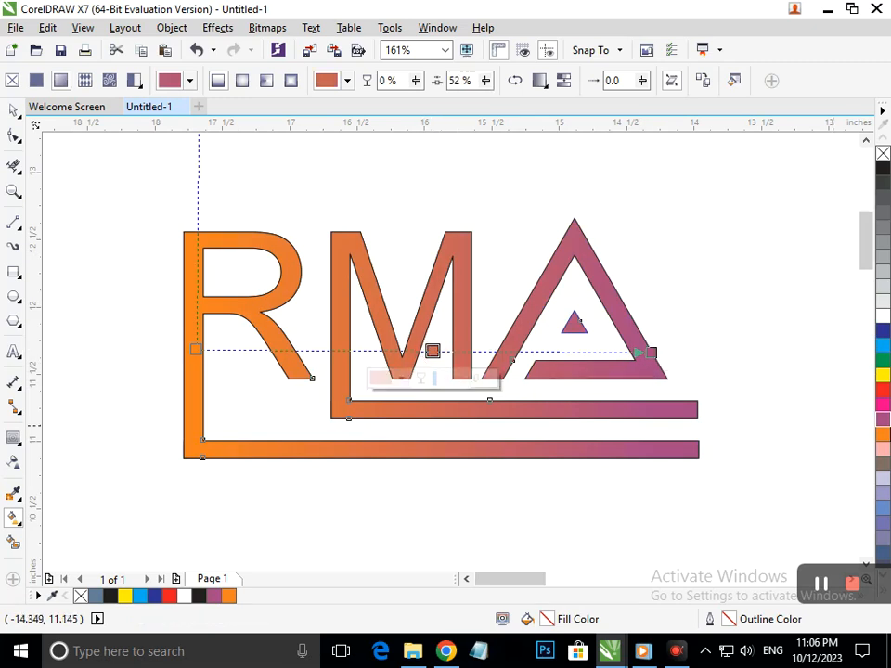
pyautogui.click(884, 392)
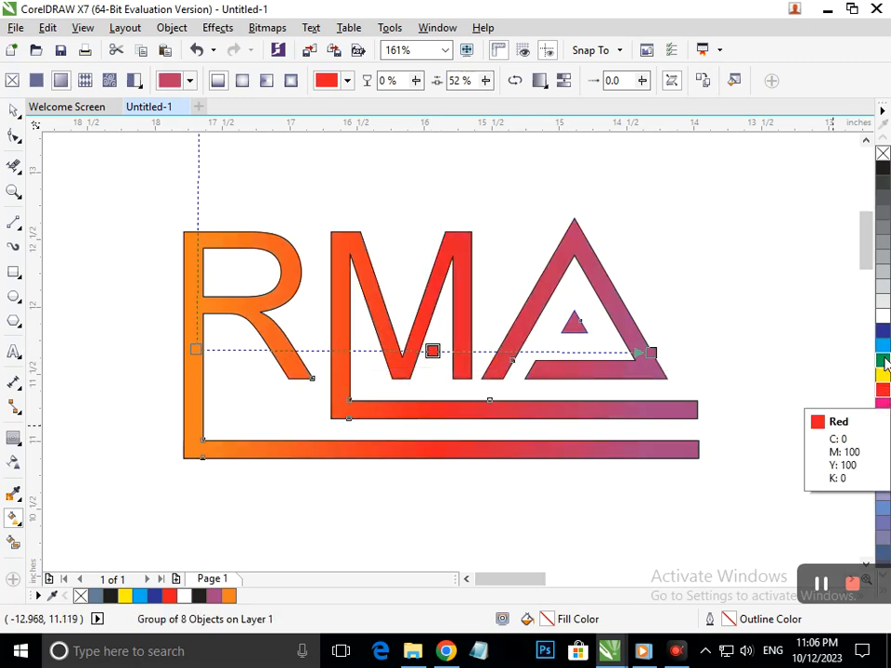
pyautogui.click(882, 376)
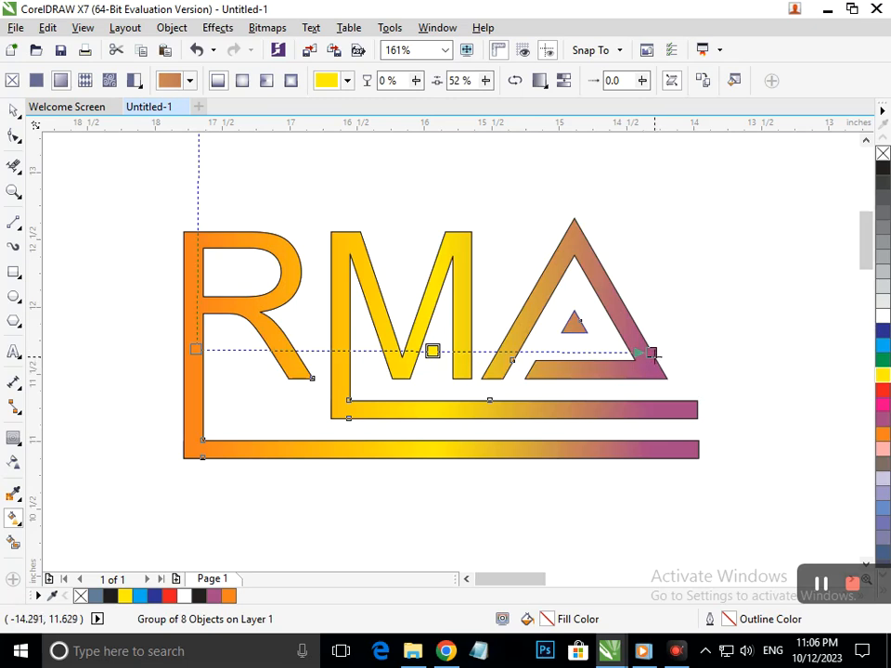
# Darken the middle color stop to a yellow of C 17, M 8, Y 100, K 0.
pyautogui.click(433, 352)
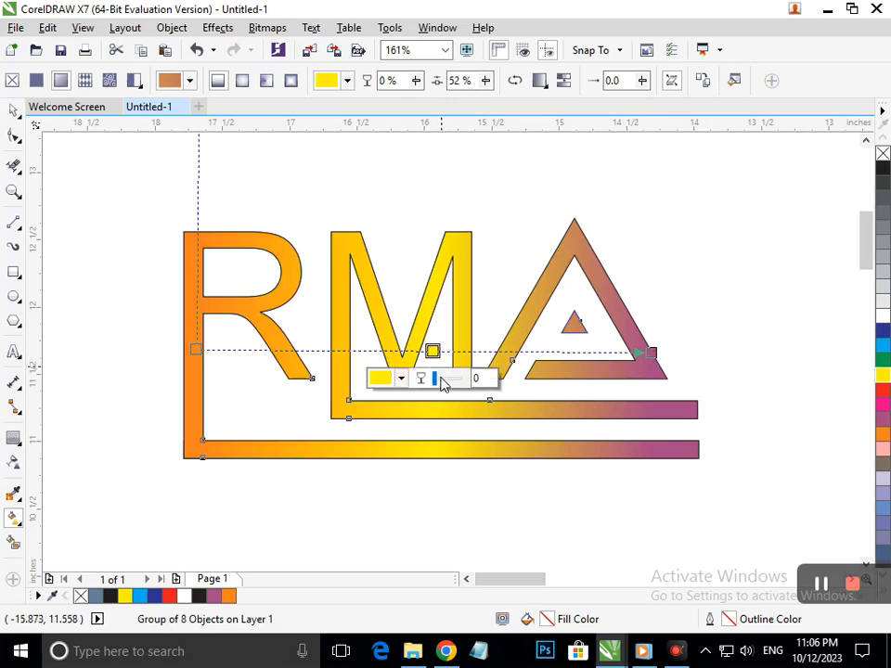
pyautogui.click(386, 386)
pyautogui.moveTo(471, 497); pyautogui.dragTo(479, 480)
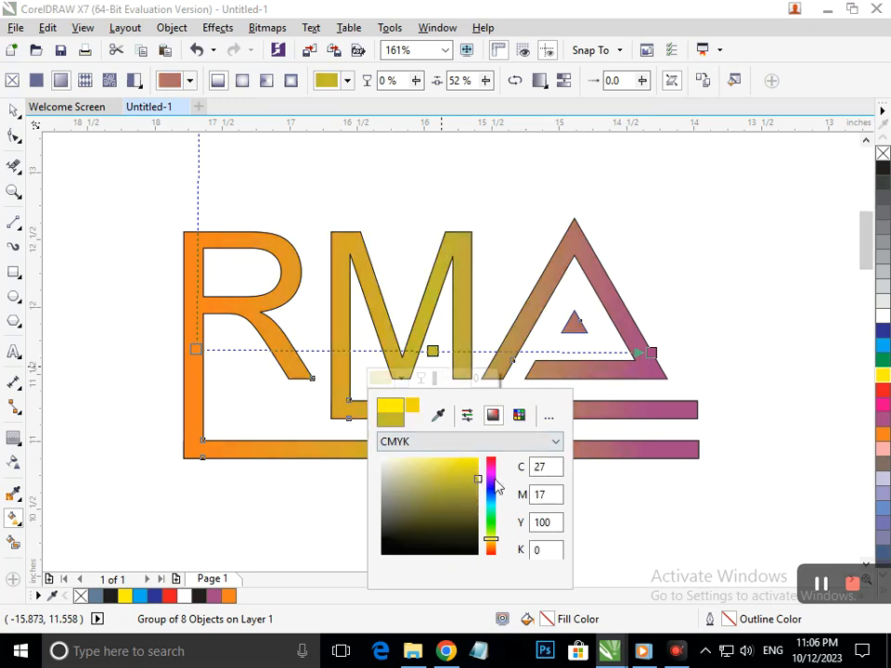
pyautogui.click(475, 474)
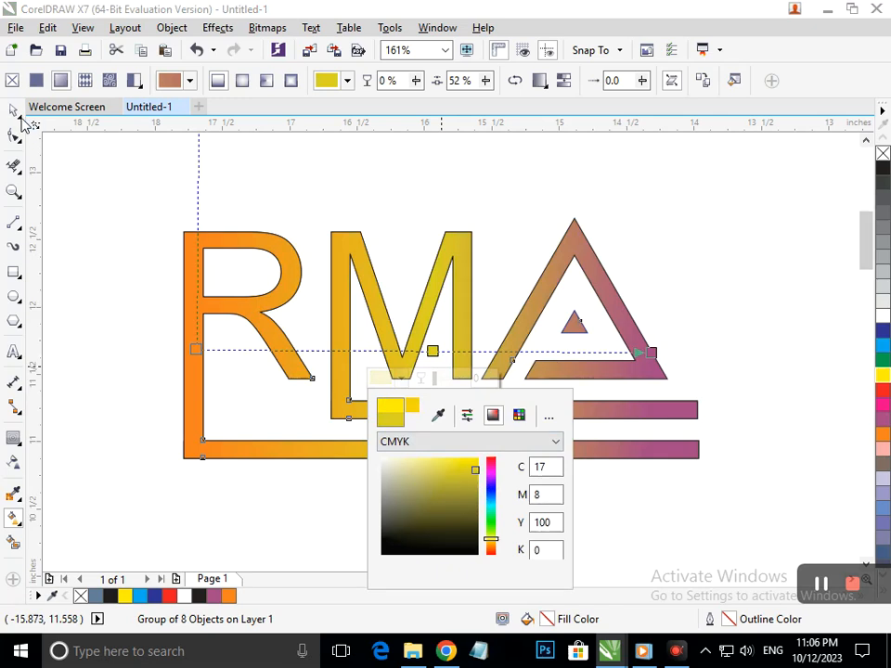
pyautogui.click(266, 492)
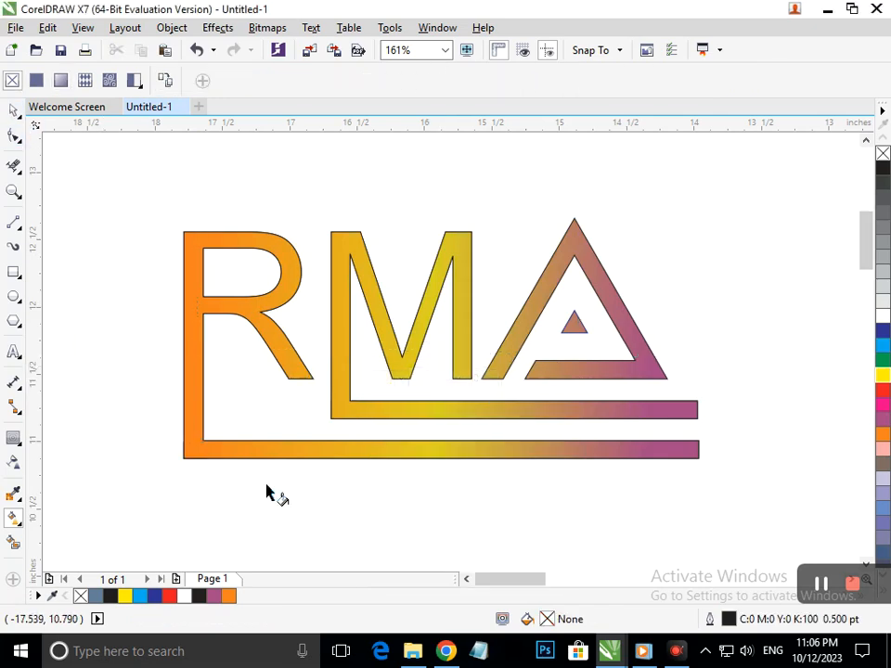
# Set the gradient's start color to cyan and its end color to blue.
pyautogui.click(297, 380)
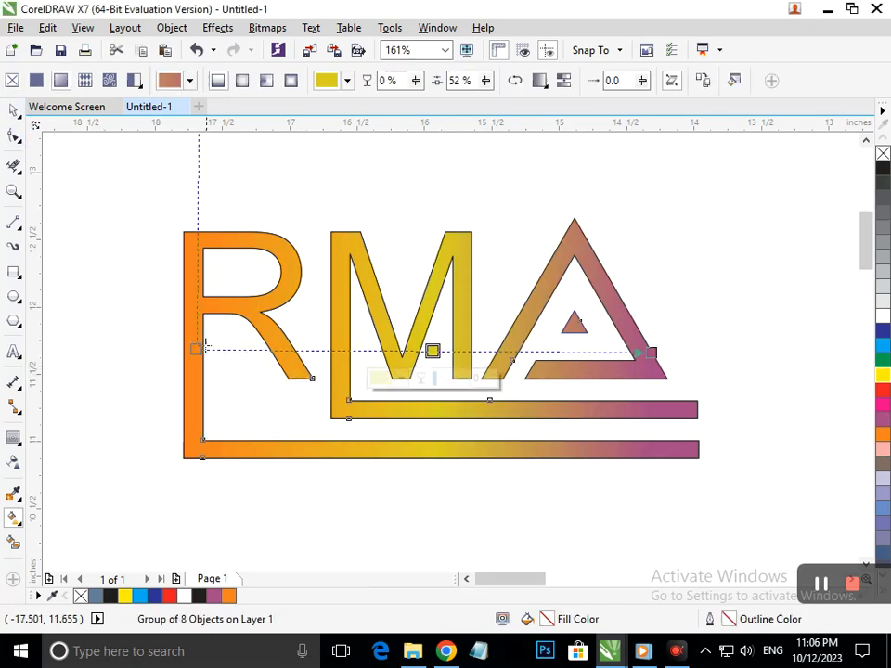
pyautogui.click(882, 348)
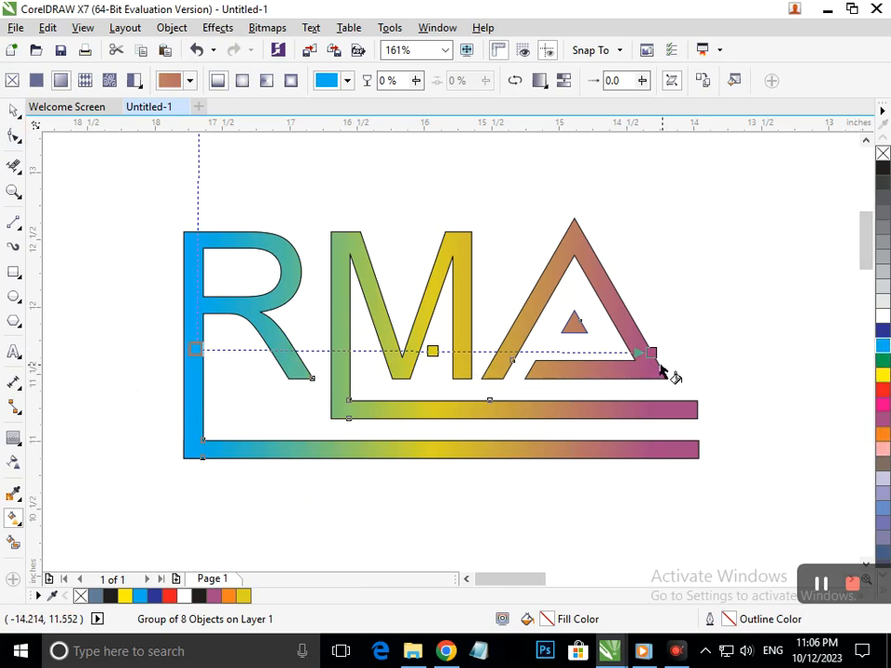
pyautogui.click(653, 352)
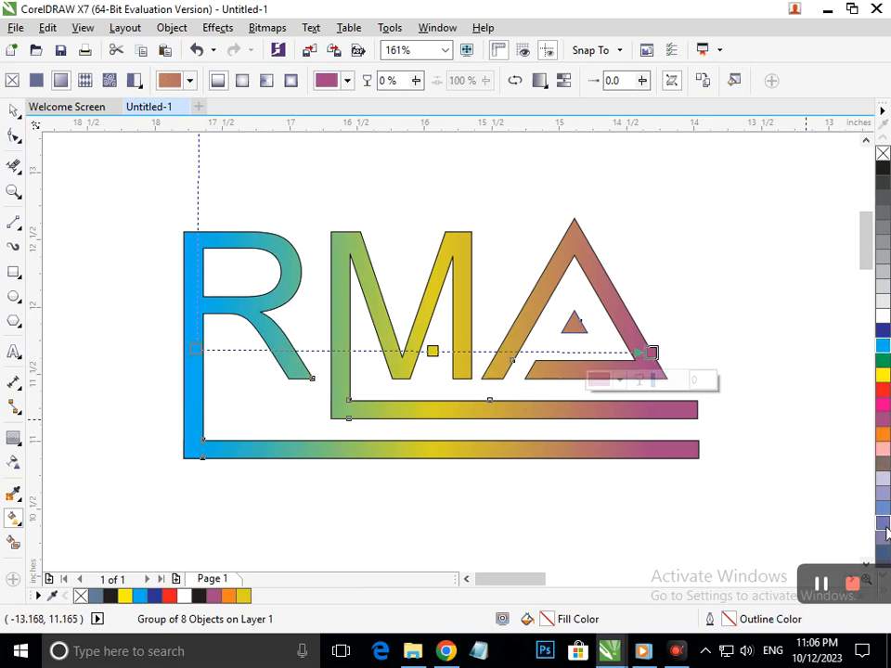
pyautogui.click(881, 331)
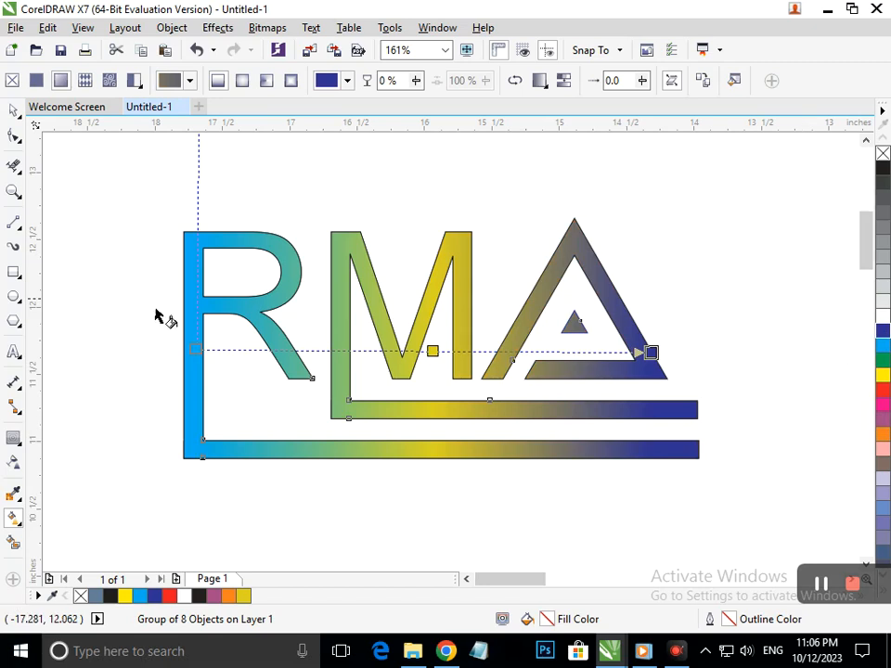
pyautogui.click(14, 112)
pyautogui.click(116, 238)
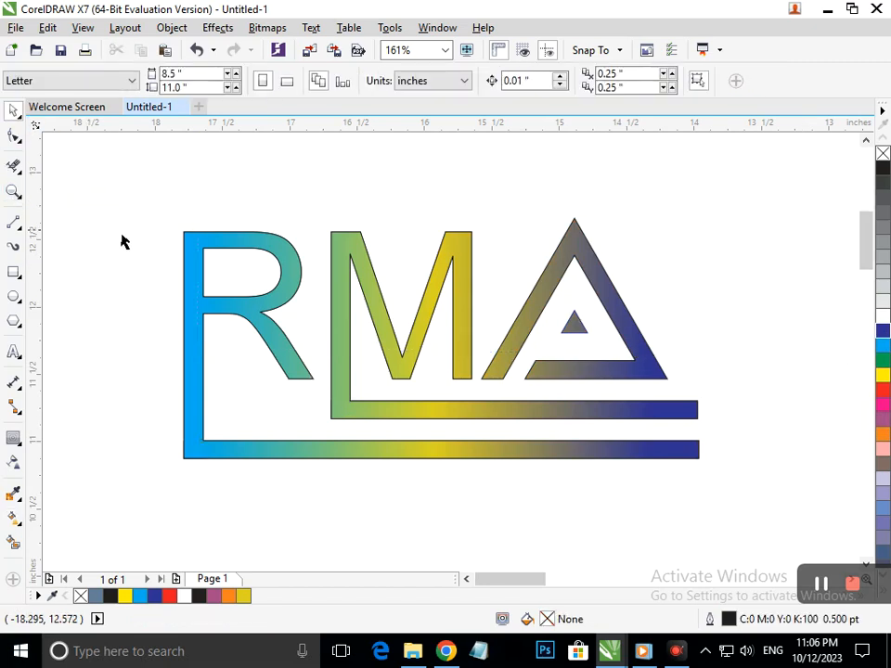
# Reposition the grouped logo and enlarge it to about 7.75 by 3.62 inches.
pyautogui.scroll(-2, 409, 278)
pyautogui.moveTo(176, 213); pyautogui.dragTo(464, 371)
pyautogui.moveTo(367, 324); pyautogui.dragTo(466, 393)
pyautogui.click(305, 342)
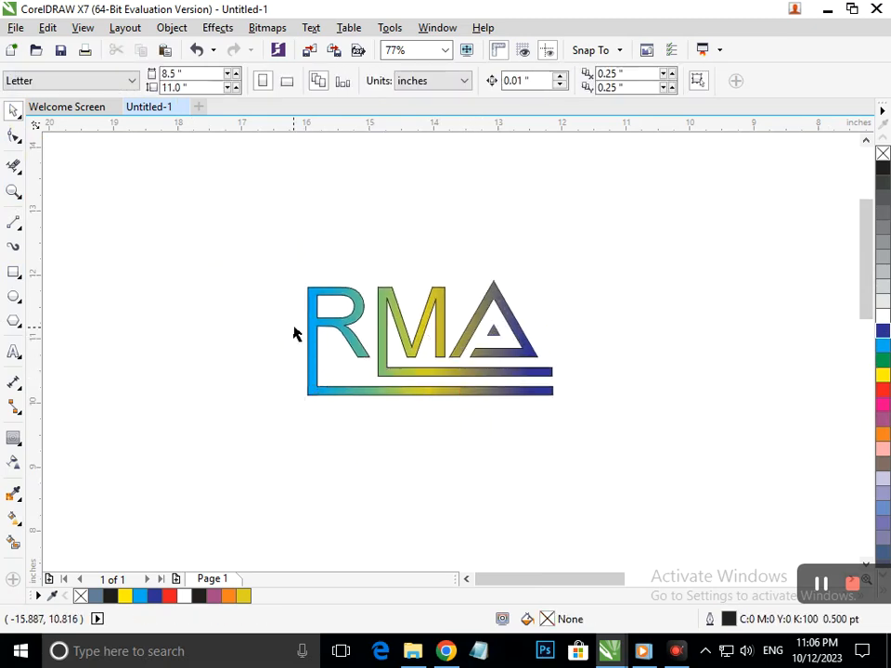
pyautogui.moveTo(284, 273); pyautogui.dragTo(553, 433)
pyautogui.moveTo(302, 402); pyautogui.dragTo(211, 440)
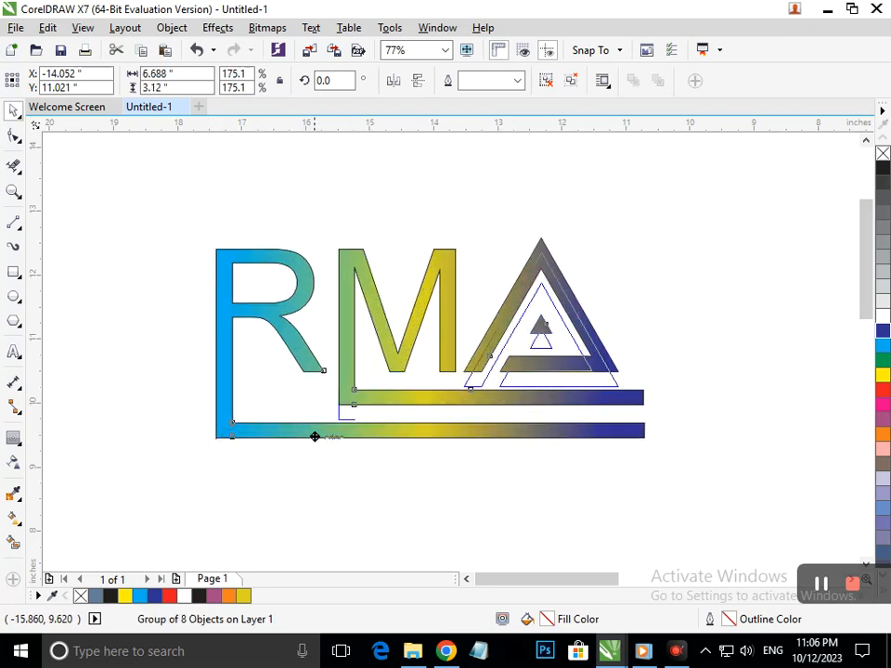
pyautogui.moveTo(315, 430); pyautogui.dragTo(267, 452)
pyautogui.moveTo(211, 459); pyautogui.dragTo(178, 479)
pyautogui.click(283, 521)
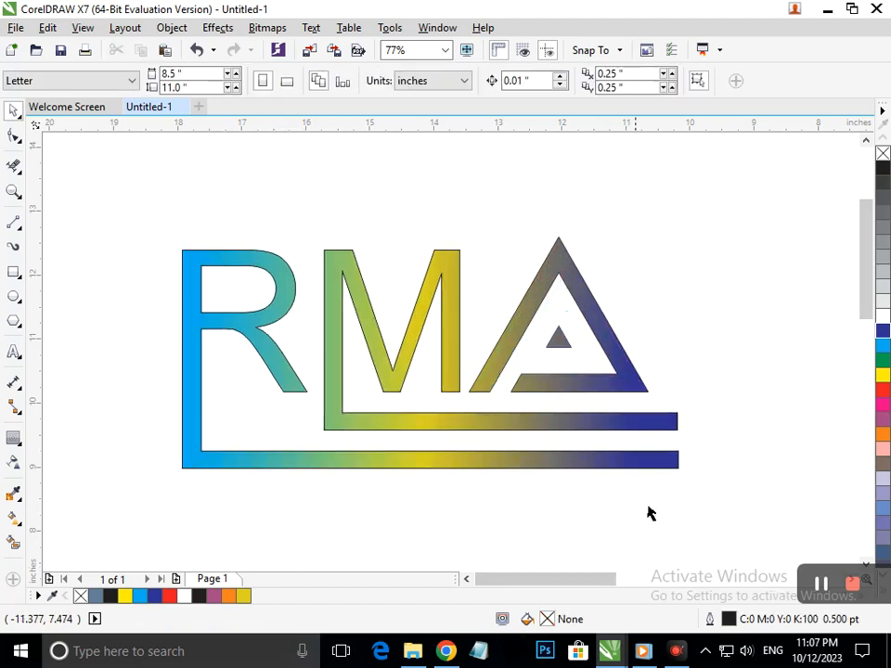
# Ungroup the logo into its separate shapes.
pyautogui.click(14, 136)
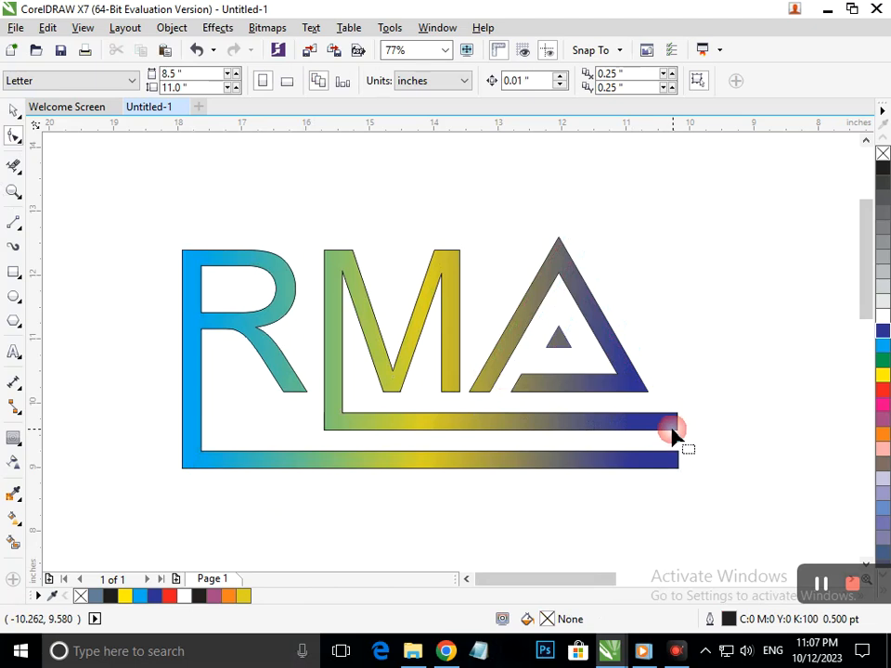
pyautogui.click(13, 111)
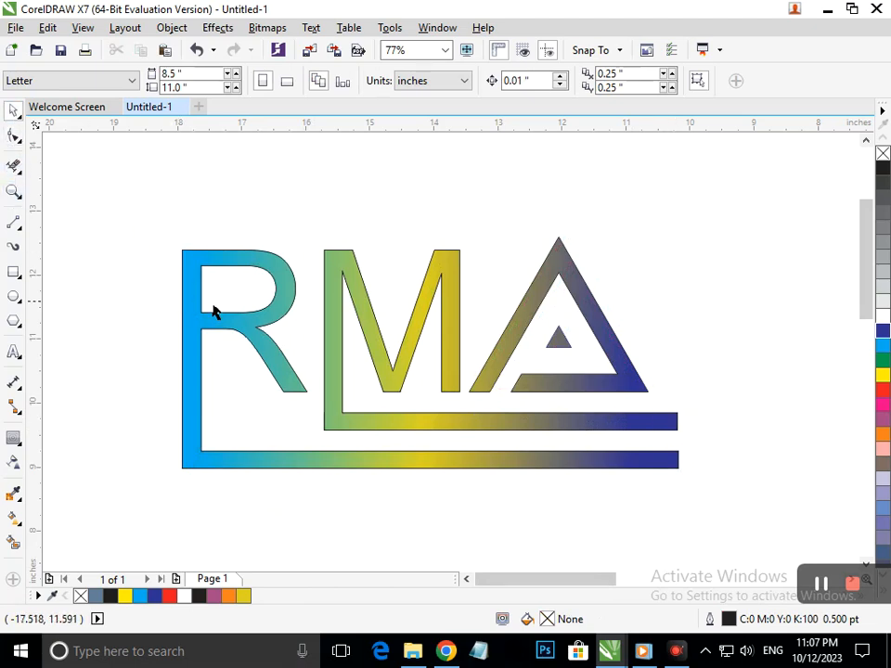
pyautogui.click(212, 312)
pyautogui.click(573, 81)
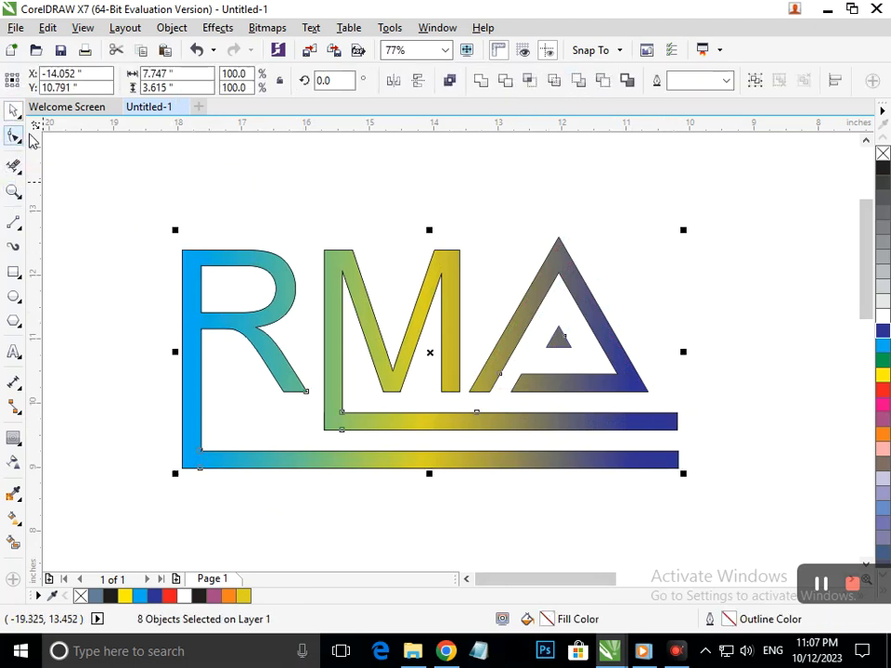
# Pull the end nodes of the gradient-filled M and R bars inward to shorten both bars slightly at their right ends.
pyautogui.click(19, 136)
pyautogui.click(133, 191)
pyautogui.click(672, 423)
pyautogui.moveTo(715, 382); pyautogui.dragTo(666, 475)
pyautogui.click(669, 458)
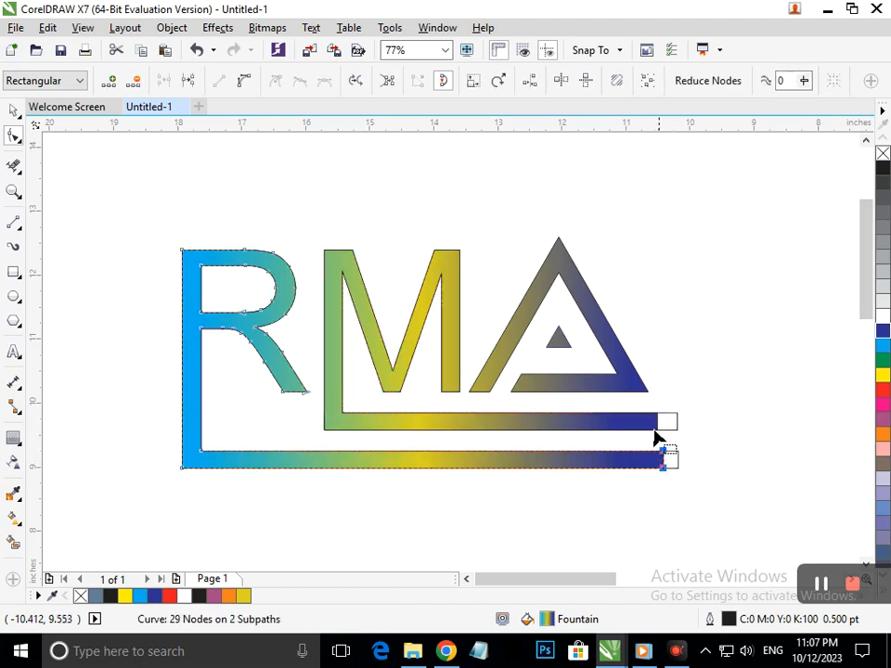
# Draw a diagonal guide line about 1.02 by 1.77 inches, continuing the A's outer slope down past both bars.
pyautogui.click(19, 230)
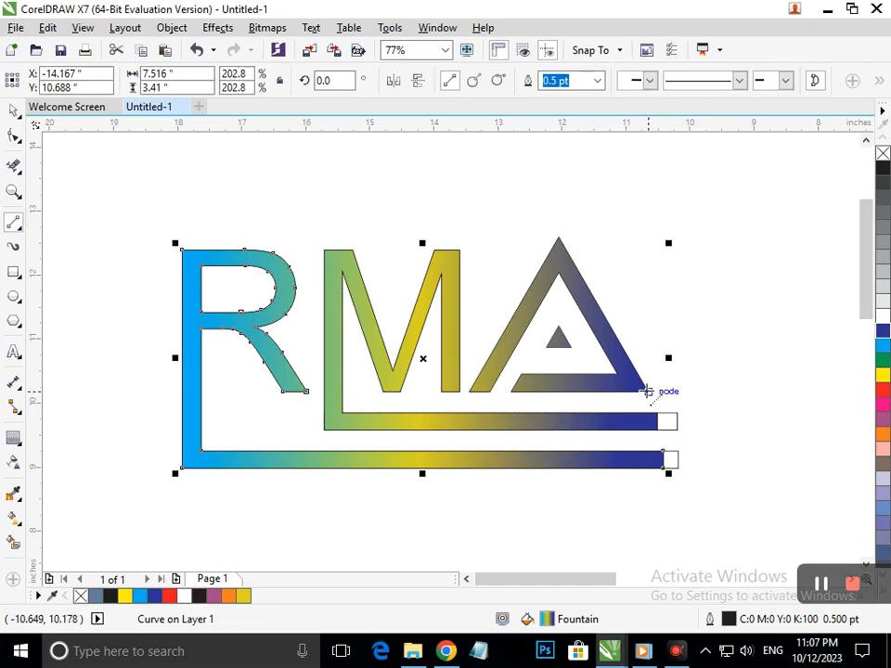
pyautogui.click(647, 392)
pyautogui.keyDown('ctrl'); pyautogui.click(714, 505); pyautogui.keyUp('ctrl')
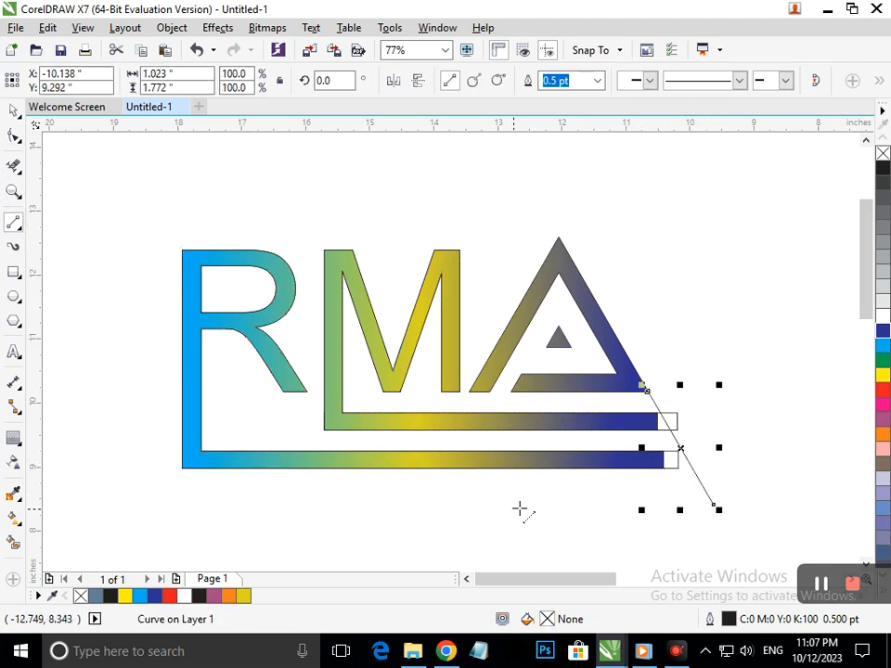
# Move the M bar's two end nodes onto the diagonal guide line so the bar finishes in a slant.
pyautogui.moveTo(632, 392); pyautogui.dragTo(699, 458)
pyautogui.click(13, 135)
pyautogui.click(324, 374)
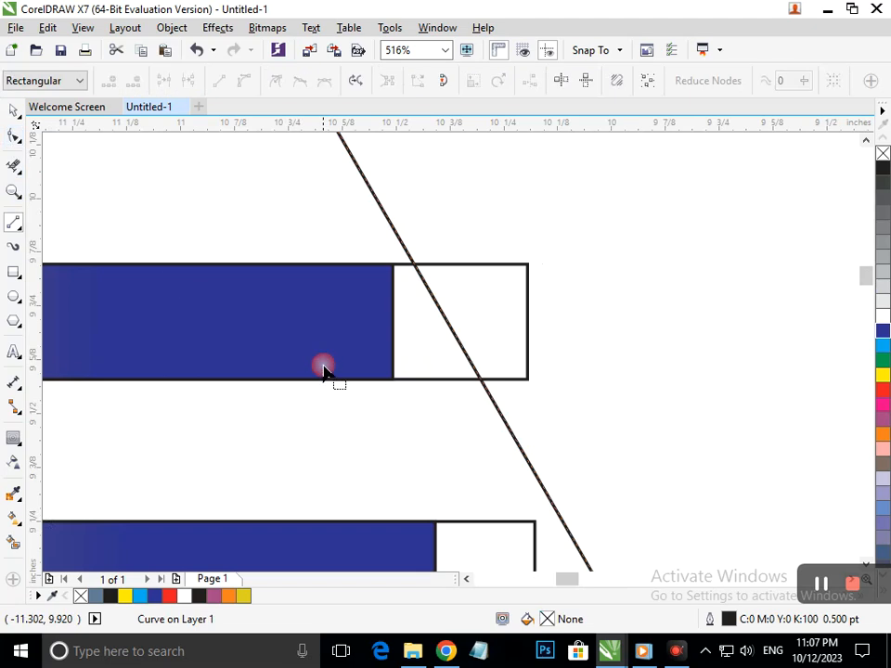
pyautogui.moveTo(392, 381); pyautogui.dragTo(479, 378)
pyautogui.moveTo(396, 266); pyautogui.dragTo(414, 266)
pyautogui.scroll(-5, 432, 400)
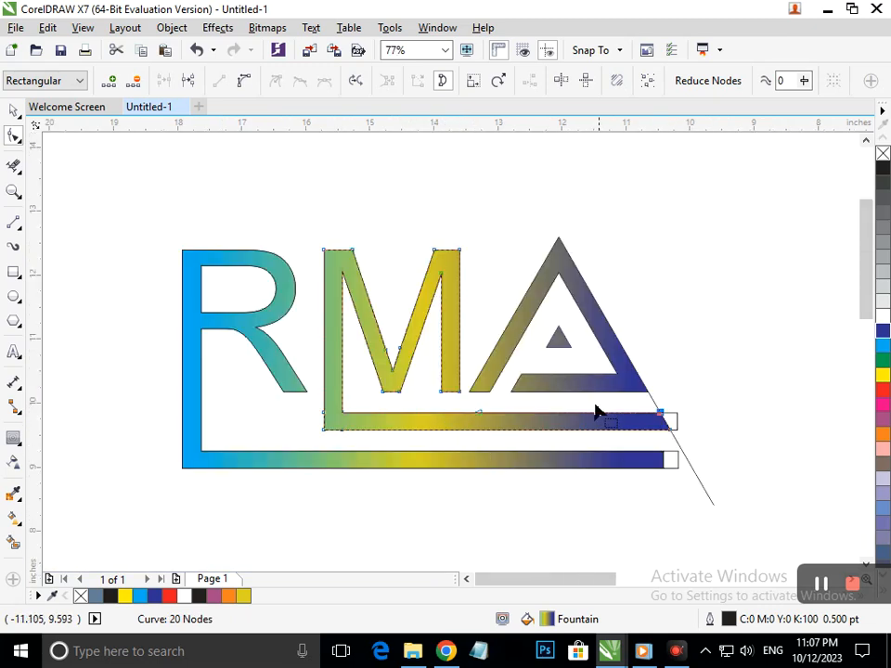
# Move the end nodes of the unfilled outline behind the R's lower bar onto the diagonal guide line.
pyautogui.scroll(4, 597, 414)
pyautogui.click(553, 429)
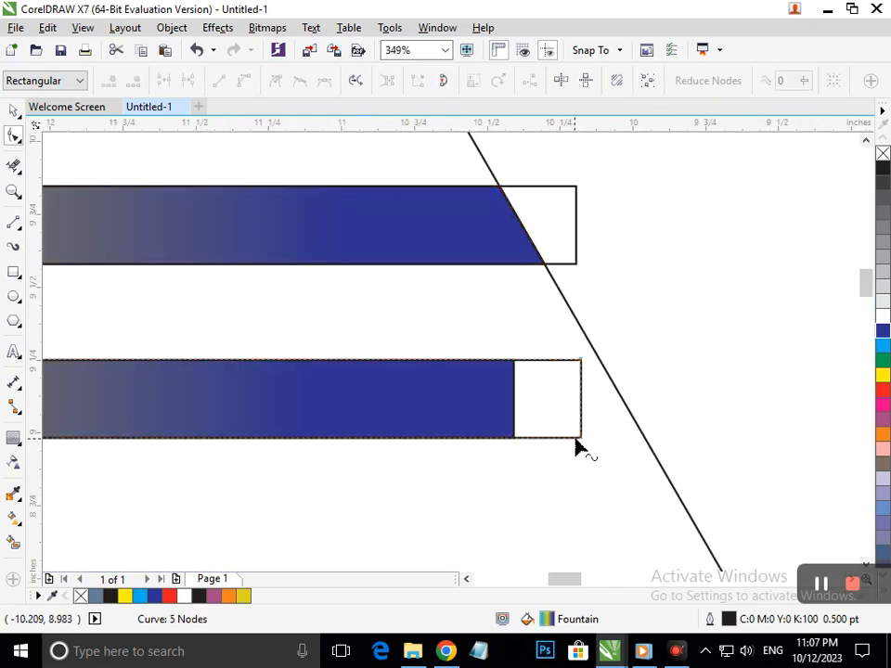
pyautogui.moveTo(580, 441); pyautogui.dragTo(647, 440)
pyautogui.moveTo(582, 361)
pyautogui.mouseDown()
pyautogui.moveTo(608, 365)
pyautogui.moveTo(599, 364)
pyautogui.mouseUp()
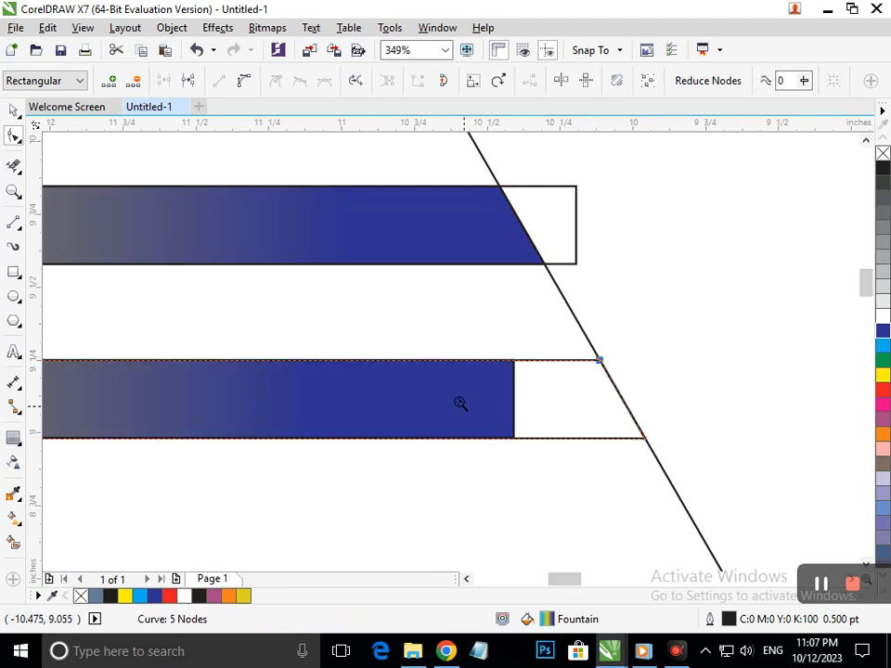
pyautogui.scroll(-4, 510, 524)
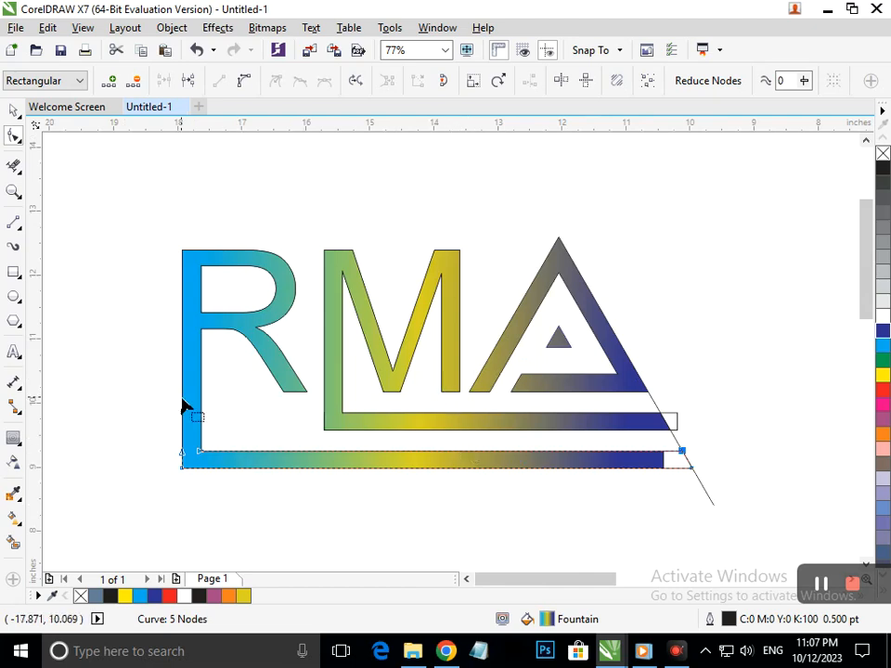
# Try to Smart Fill the white gap at the slanted end of the R's lower bar.
pyautogui.click(14, 543)
pyautogui.click(597, 485)
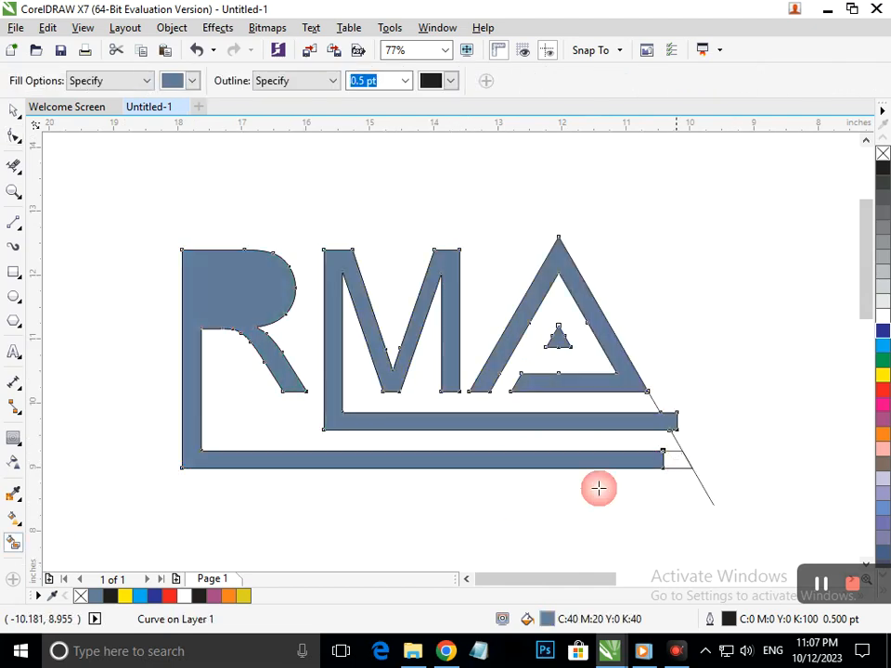
pyautogui.hotkey('ctrl', 'z')
pyautogui.click(676, 461)
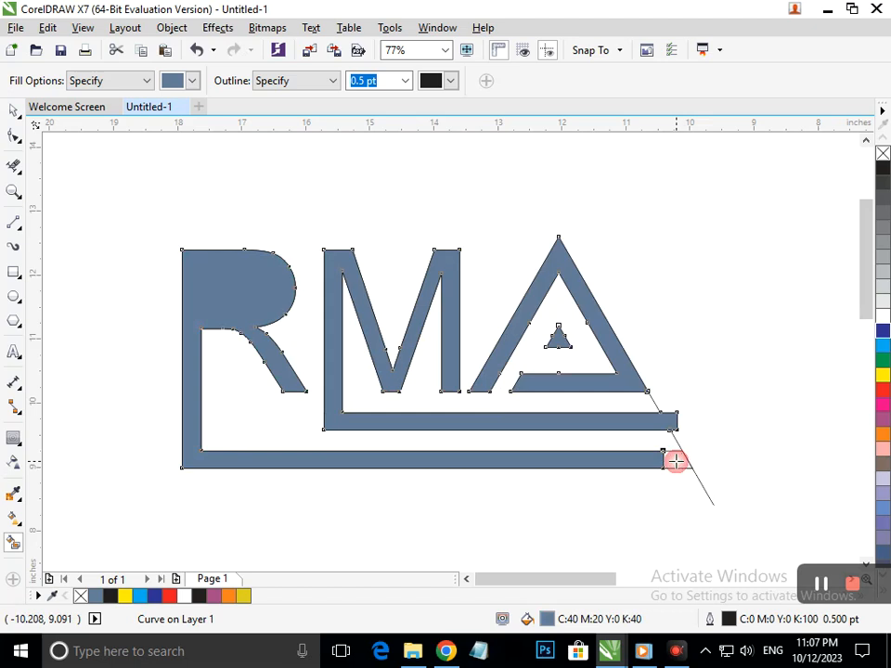
pyautogui.hotkey('ctrl', 'z')
# Shift the diagonal guide line slightly left to X -10.152, Y 9.291 inches so it crosses the lower outline's slanted end.
pyautogui.moveTo(652, 437); pyautogui.dragTo(745, 505)
pyautogui.press('F2')
pyautogui.moveTo(308, 214); pyautogui.dragTo(412, 368)
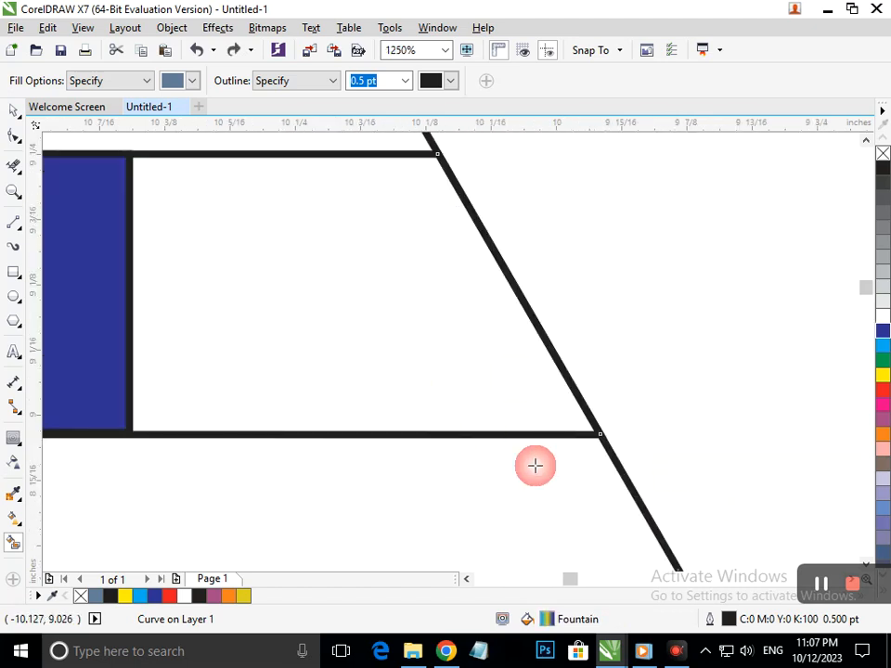
pyautogui.click(14, 111)
pyautogui.moveTo(628, 486); pyautogui.dragTo(610, 479)
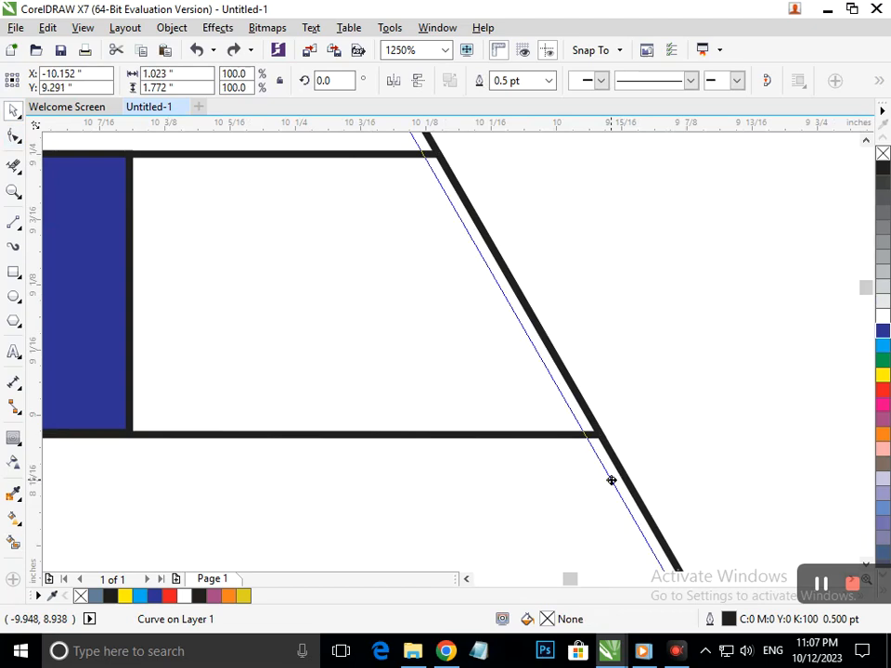
# Try again to Smart Fill the lower bar's white end gap, using the shifted guide line as its boundary.
pyautogui.click(13, 533)
pyautogui.click(219, 384)
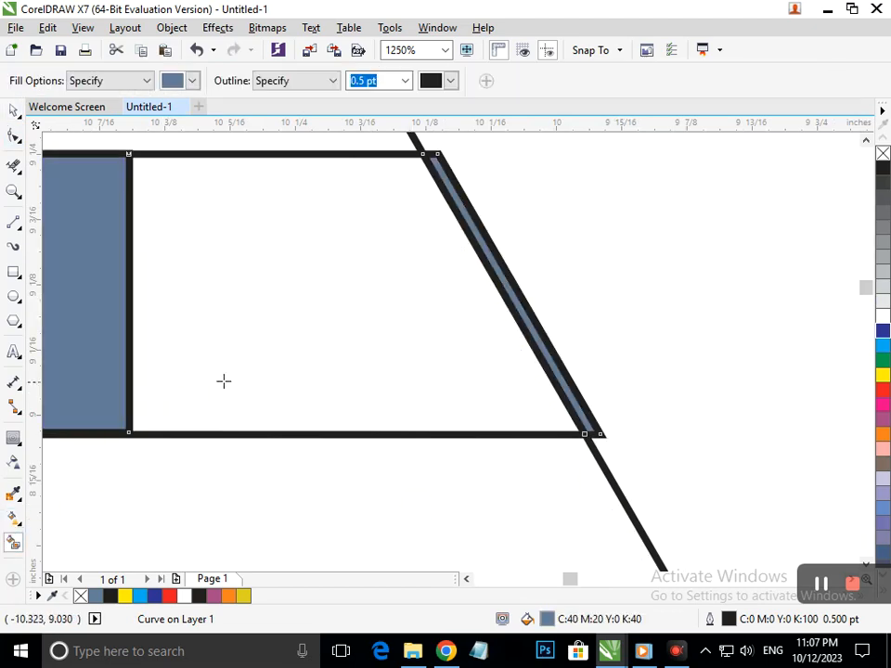
pyautogui.scroll(-3, 226, 365)
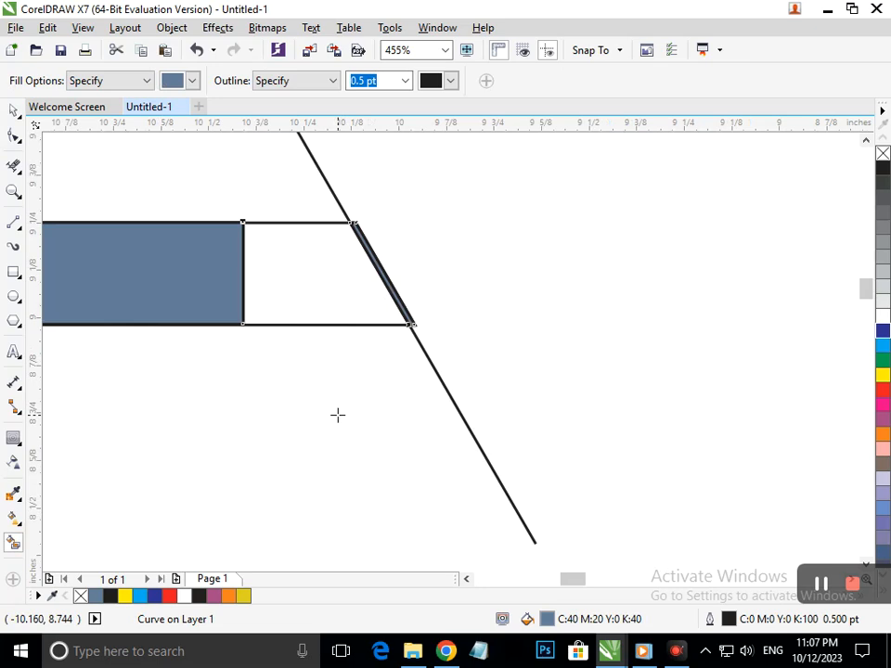
pyautogui.scroll(-5, 313, 308)
pyautogui.hotkey('ctrl', 'z')
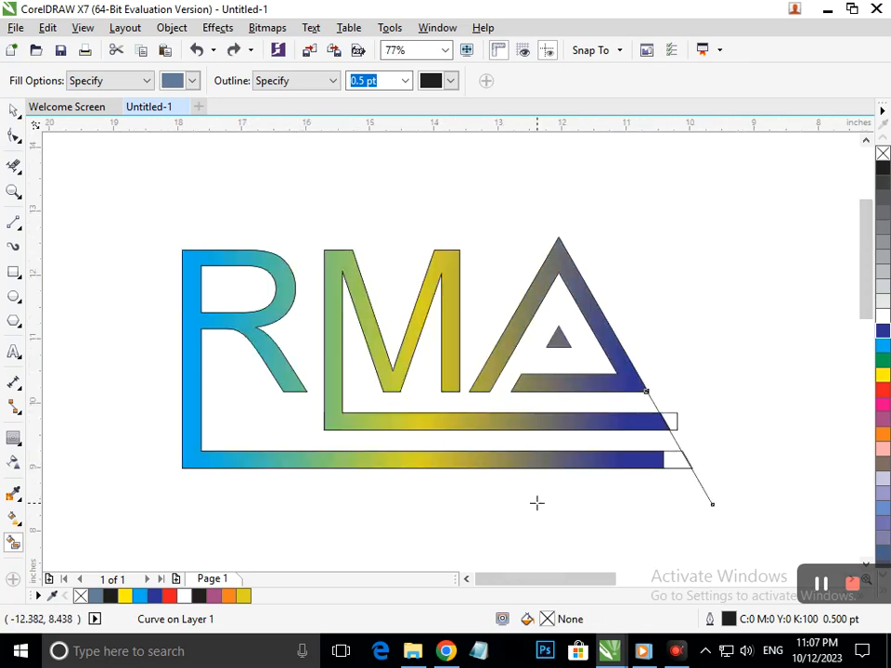
# Move the open bar outline out from behind the R's lower bar to below the logo at X -13.811, Y 8.151 inches.
pyautogui.moveTo(709, 502); pyautogui.dragTo(709, 502)
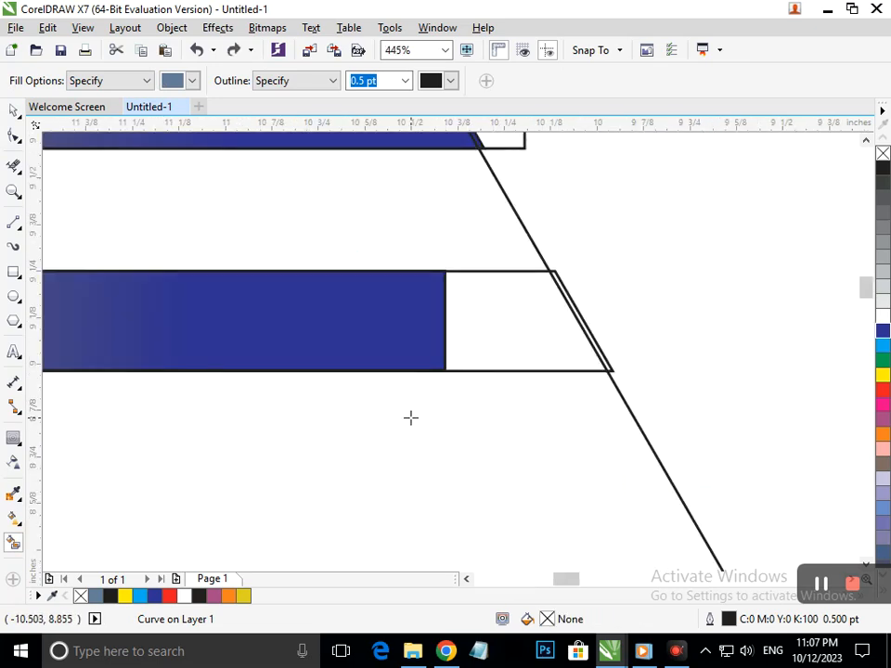
pyautogui.click(11, 112)
pyautogui.moveTo(471, 371); pyautogui.dragTo(474, 426)
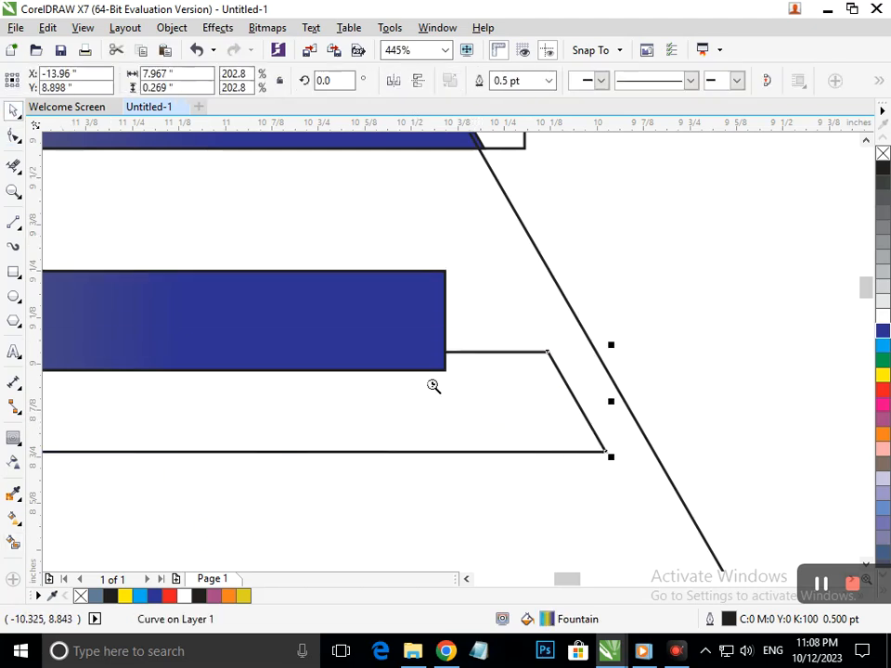
pyautogui.press('F3')
pyautogui.moveTo(477, 481); pyautogui.dragTo(487, 529)
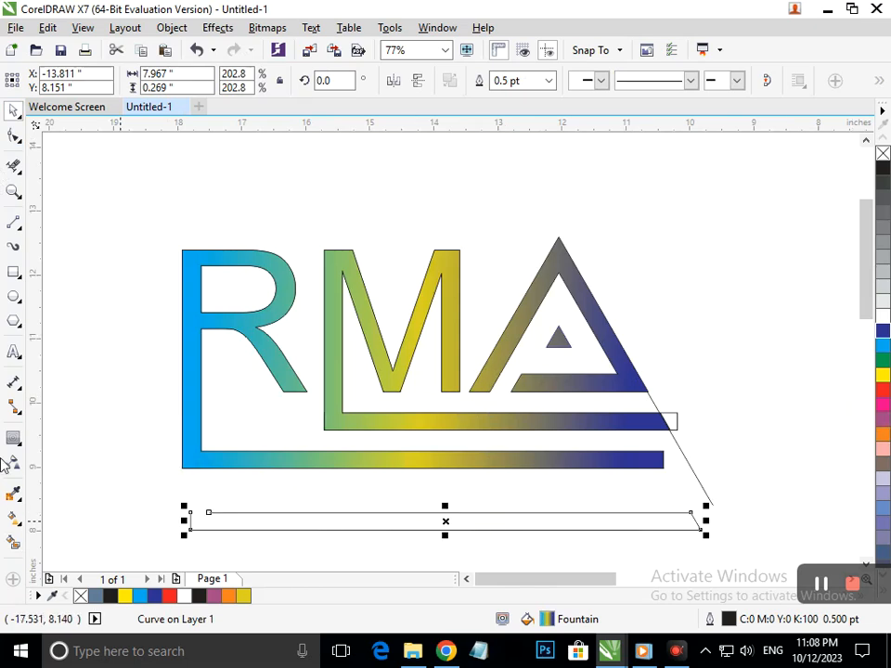
# Close the bar outline's open corner with a horizontal line about 0.53 inches long and Smart Fill the bar with C 40, M 20, Y 0, K 40.
pyautogui.scroll(5, 170, 541)
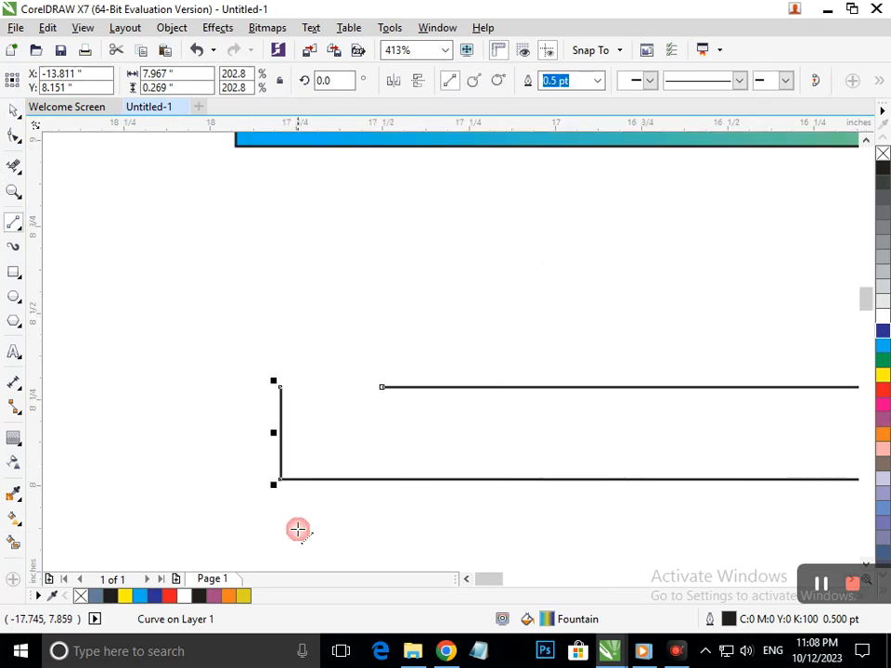
pyautogui.click(380, 386)
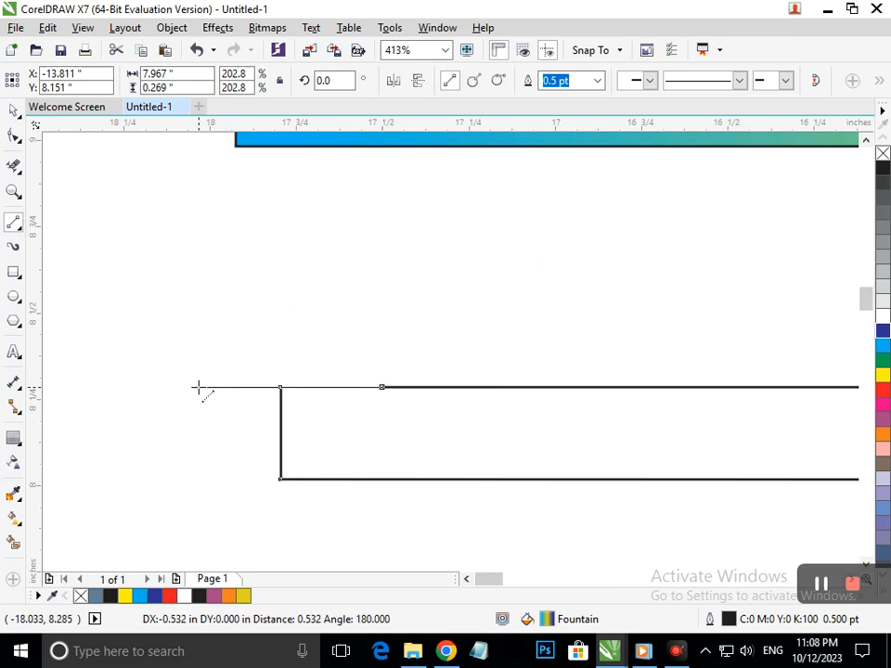
pyautogui.click(197, 387)
pyautogui.click(11, 545)
pyautogui.click(394, 451)
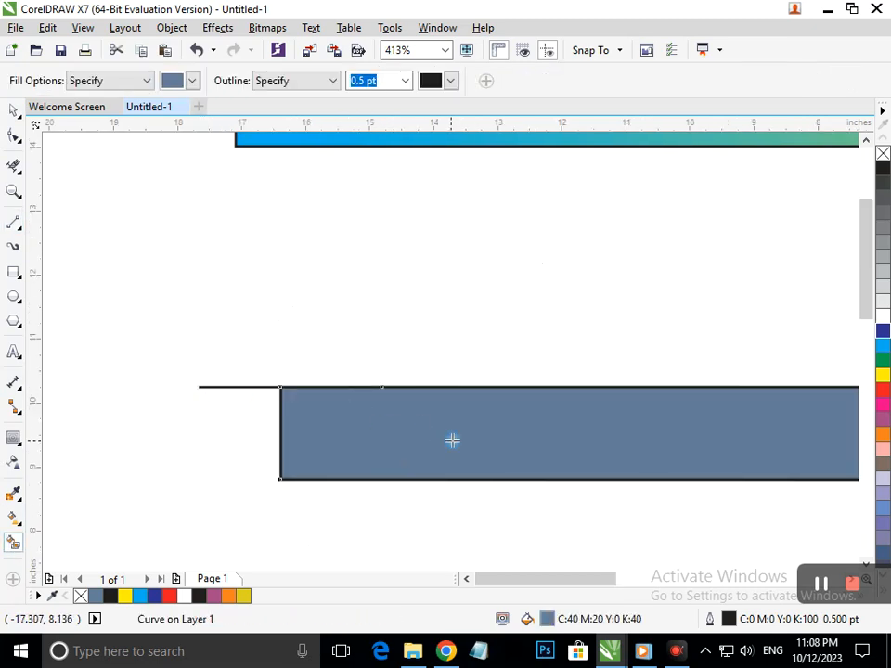
pyautogui.scroll(-5, 422, 476)
# Move the filled slanted bar over the R's lower bar at X -13.931, Y 9.115 inches and send it to the back.
pyautogui.click(14, 112)
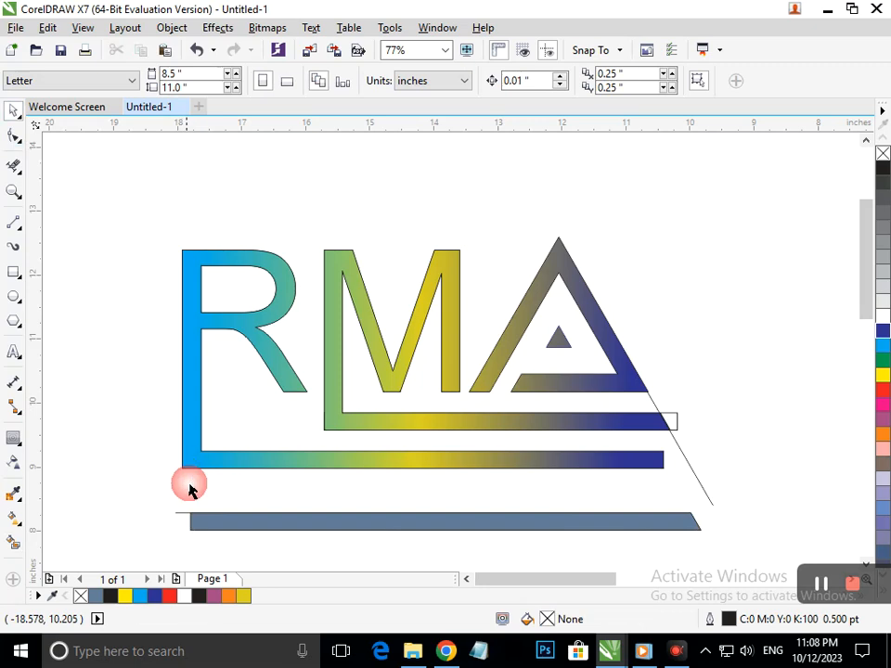
pyautogui.moveTo(201, 525); pyautogui.dragTo(189, 453)
pyautogui.press('Up')
pyautogui.press('Up')
pyautogui.press('Left')
pyautogui.press('Left')
pyautogui.press('Down')
pyautogui.press('Down')
pyautogui.press('Left')
pyautogui.press('Left')
pyautogui.press('Left')
pyautogui.press('Left')
pyautogui.press('Left')
pyautogui.press('Left')
pyautogui.press('Left')
pyautogui.press('Left')
pyautogui.press('Left')
pyautogui.press('Up')
pyautogui.press('Left')
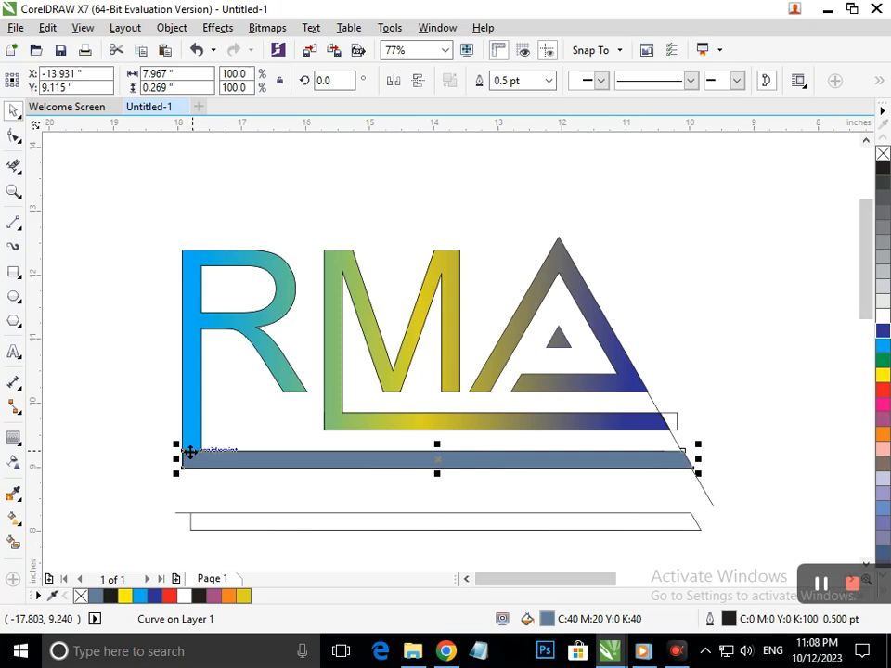
pyautogui.hotkey('shift', 'pagedown')
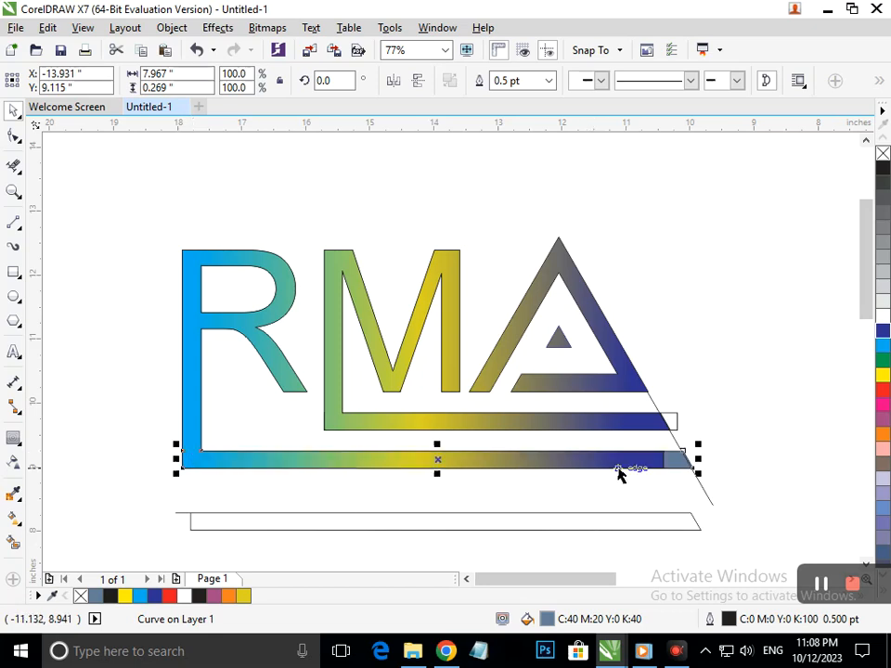
# Nudge the slanted bar left to X -13.961 inches so its end lines up with the diagonal guide line.
pyautogui.click(663, 448)
pyautogui.scroll(5, 722, 501)
pyautogui.click(401, 343)
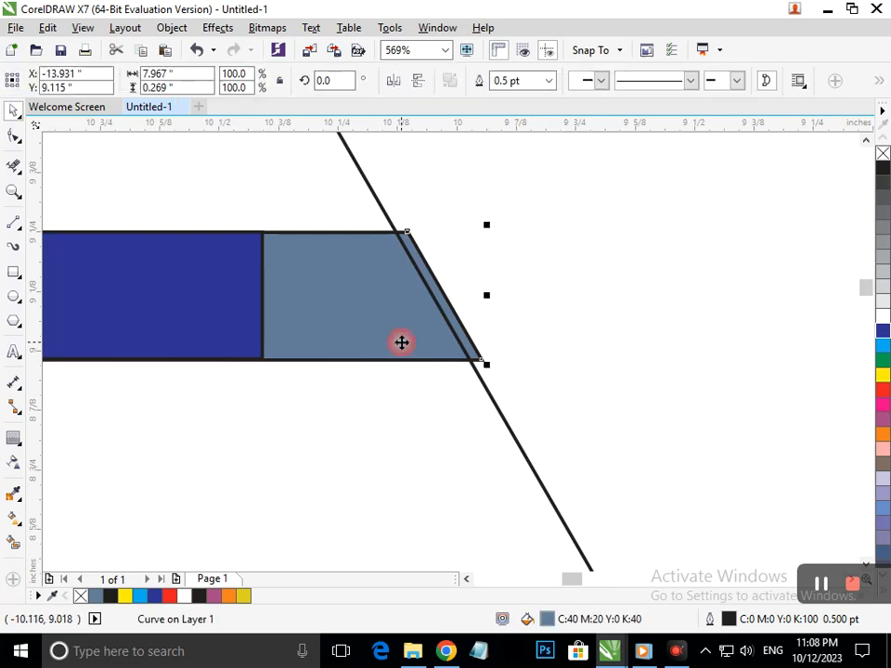
pyautogui.press('Left')
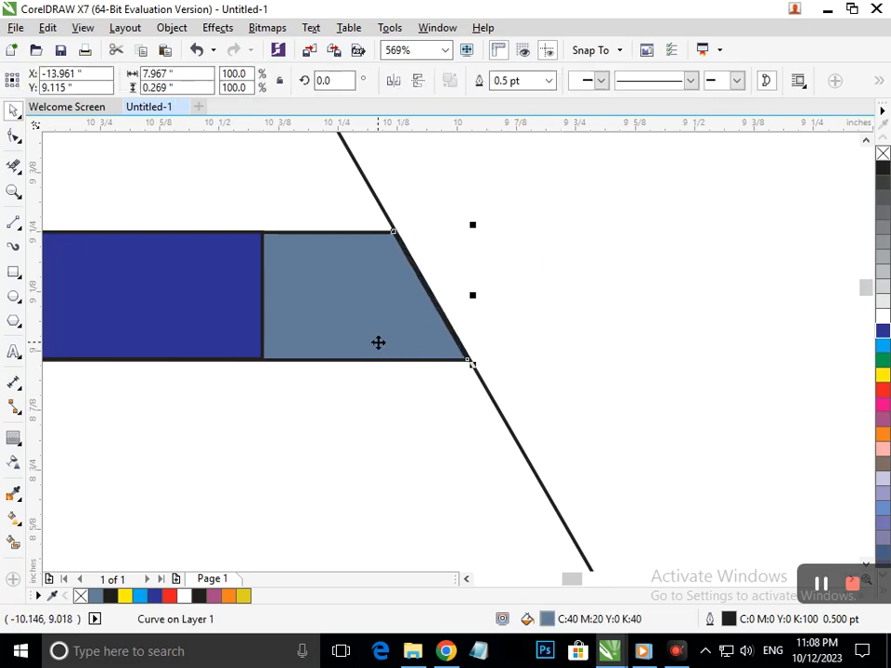
# Color the slanted bar red and Smart Fill its exposed end piece with C 40, M 20, Y 0, K 40.
pyautogui.click(883, 390)
pyautogui.click(435, 451)
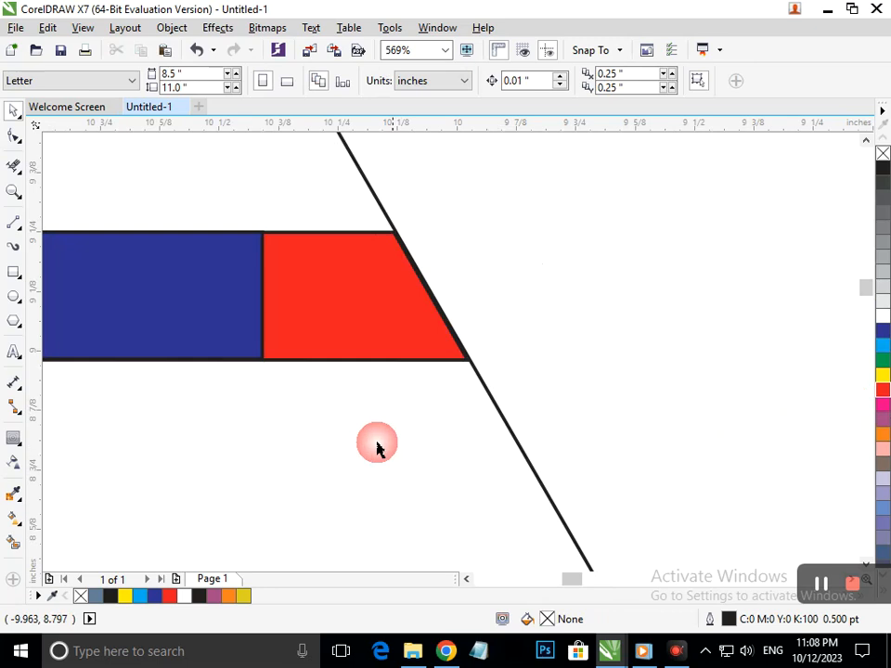
pyautogui.click(14, 542)
pyautogui.click(374, 326)
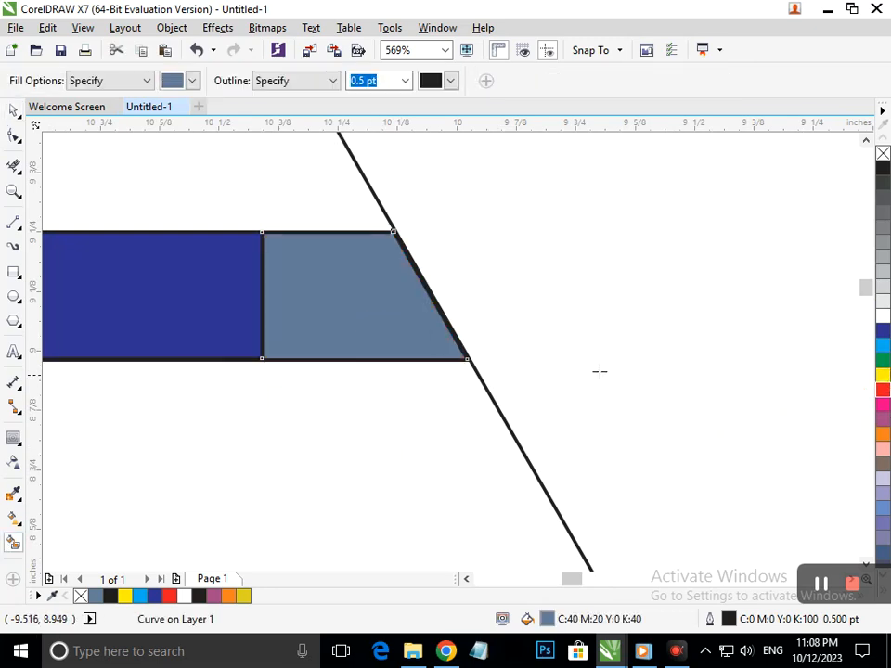
pyautogui.press('F4')
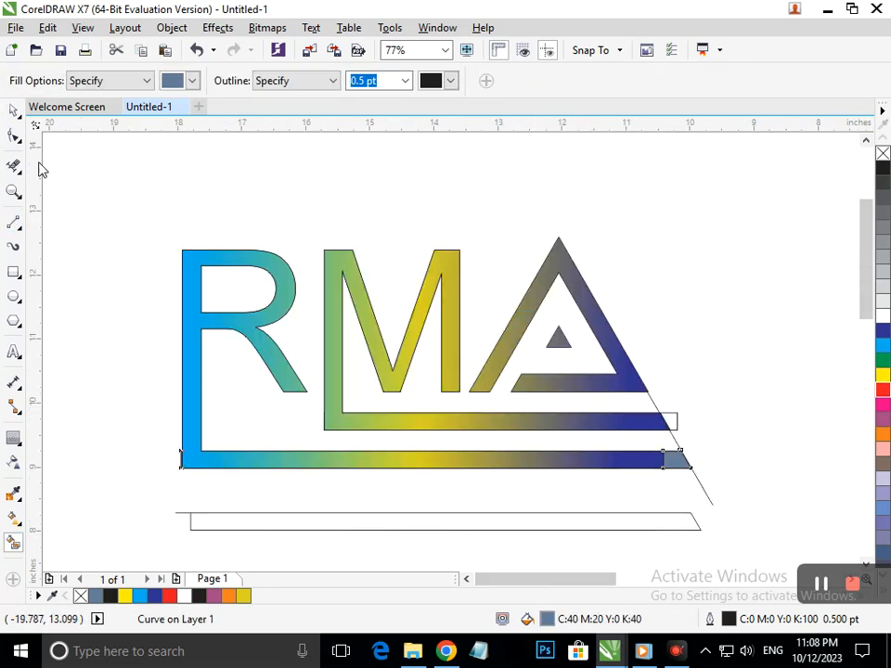
# Try to weld the R shape with the slanted end piece.
pyautogui.click(14, 110)
pyautogui.click(668, 471)
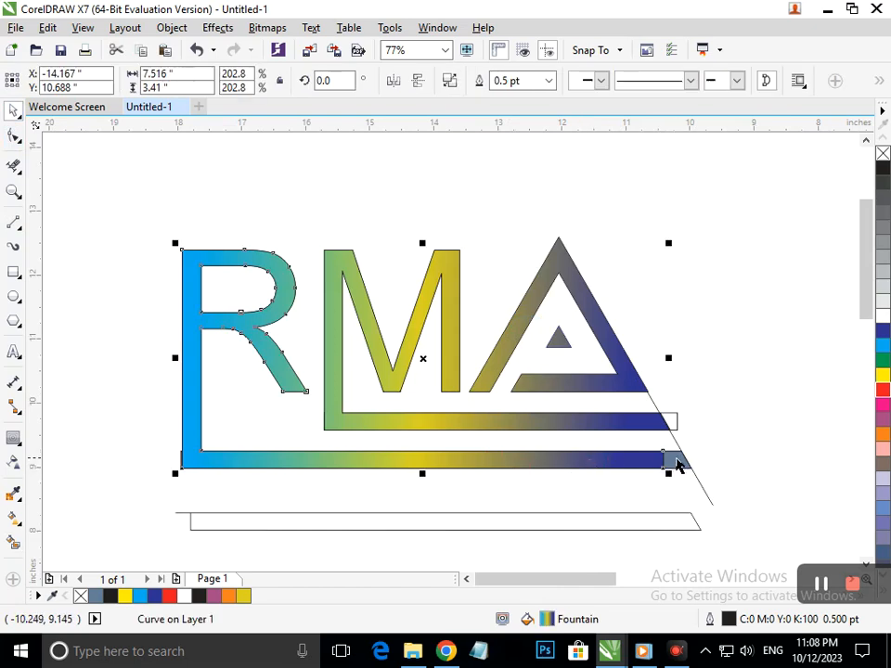
pyautogui.keyDown('shift'); pyautogui.click(679, 459); pyautogui.keyUp('shift')
pyautogui.click(481, 82)
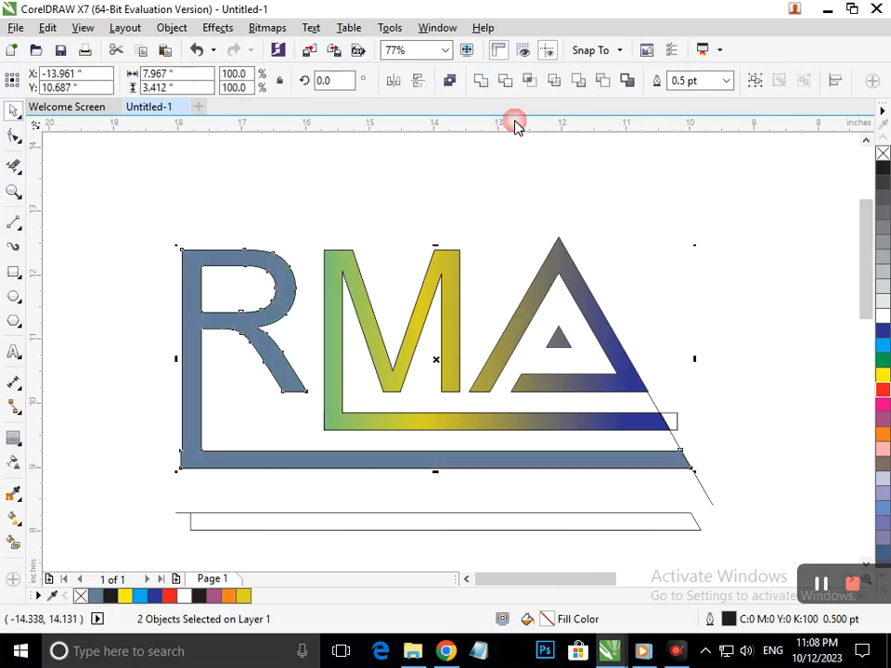
pyautogui.hotkey('ctrl', 'z')
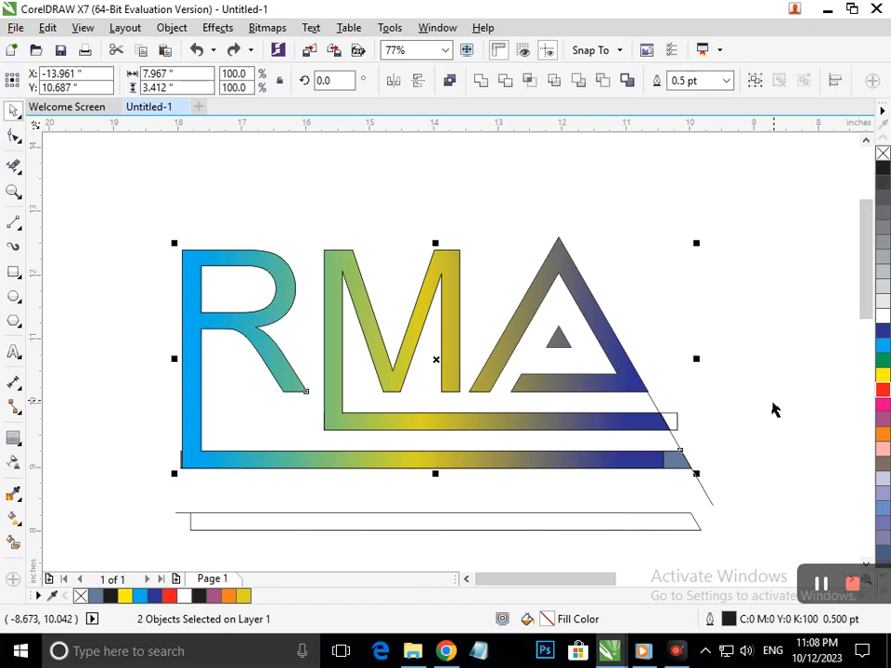
# Try moving the slanted end piece away from the red bar, undo the move, and reselect the piece.
pyautogui.press('Escape')
pyautogui.click(679, 516)
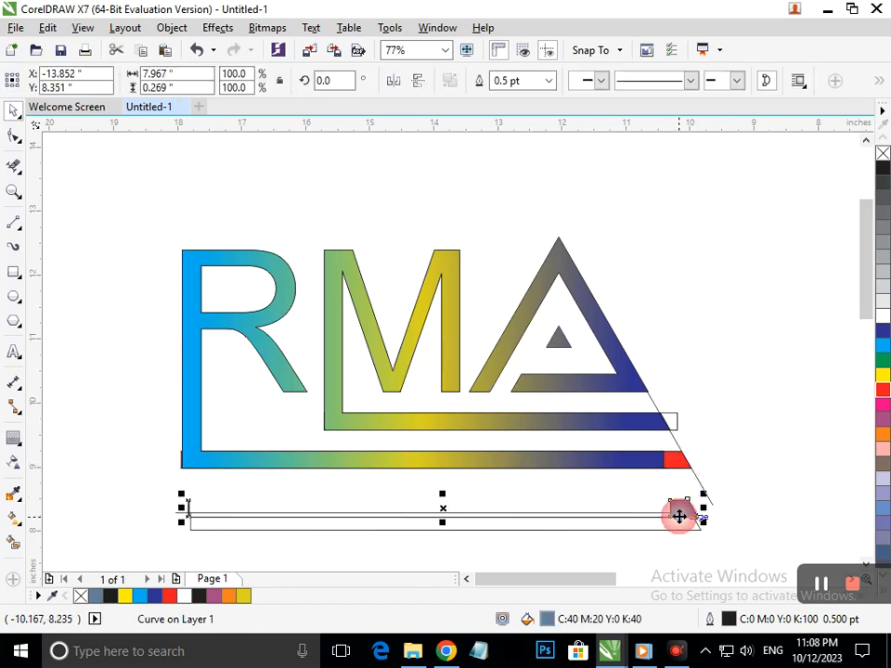
pyautogui.moveTo(689, 501); pyautogui.dragTo(617, 196)
pyautogui.hotkey('ctrl', 'z')
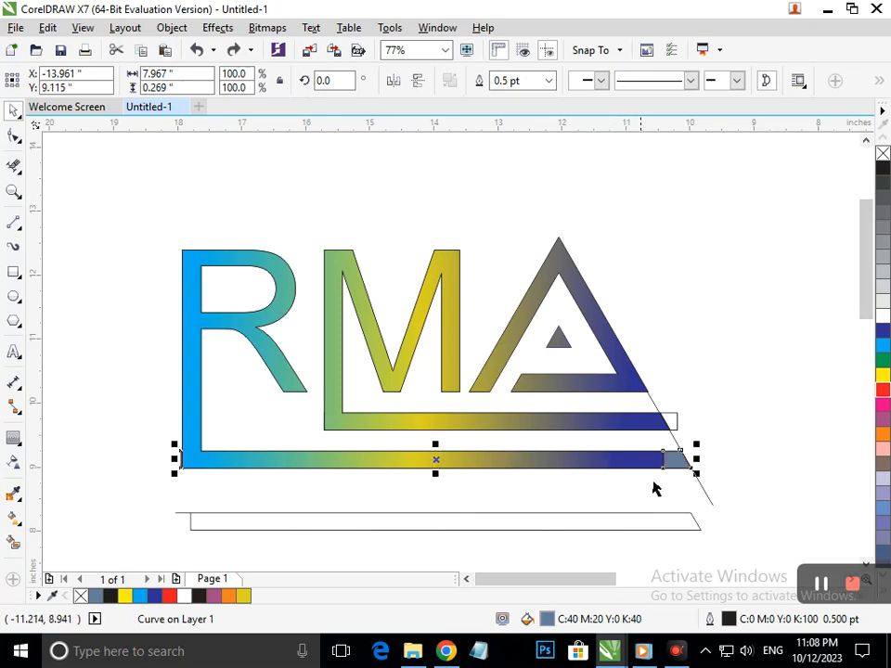
pyautogui.click(696, 459)
pyautogui.click(677, 460)
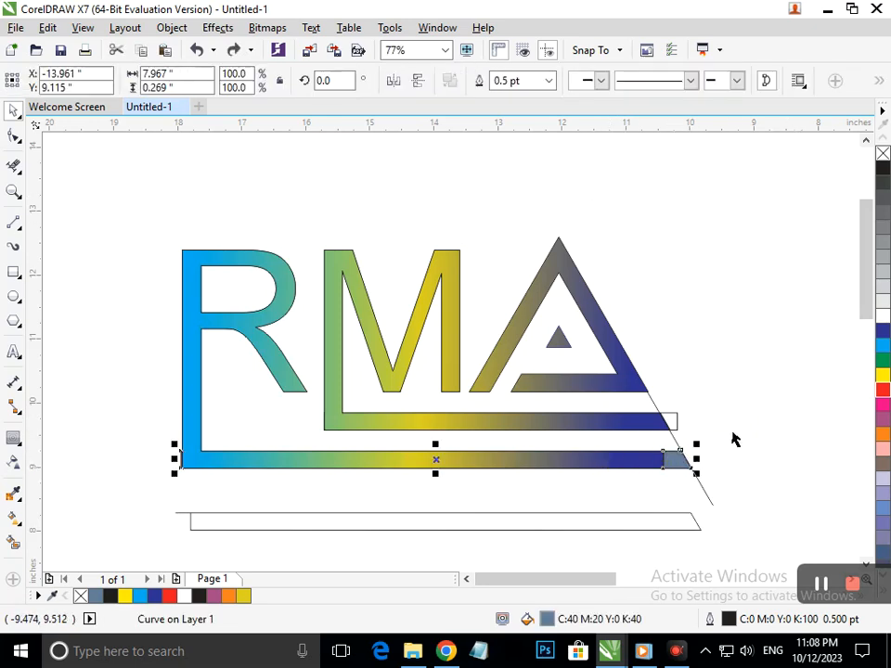
# Copy only the fill from the M's gradient bar onto the slanted end piece.
pyautogui.click(47, 27)
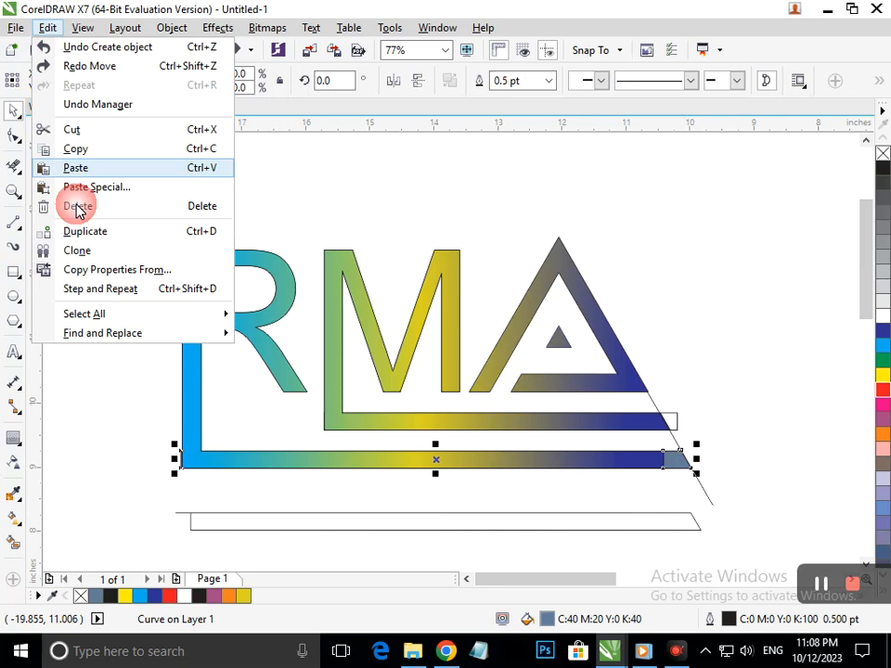
pyautogui.click(75, 266)
pyautogui.click(282, 305)
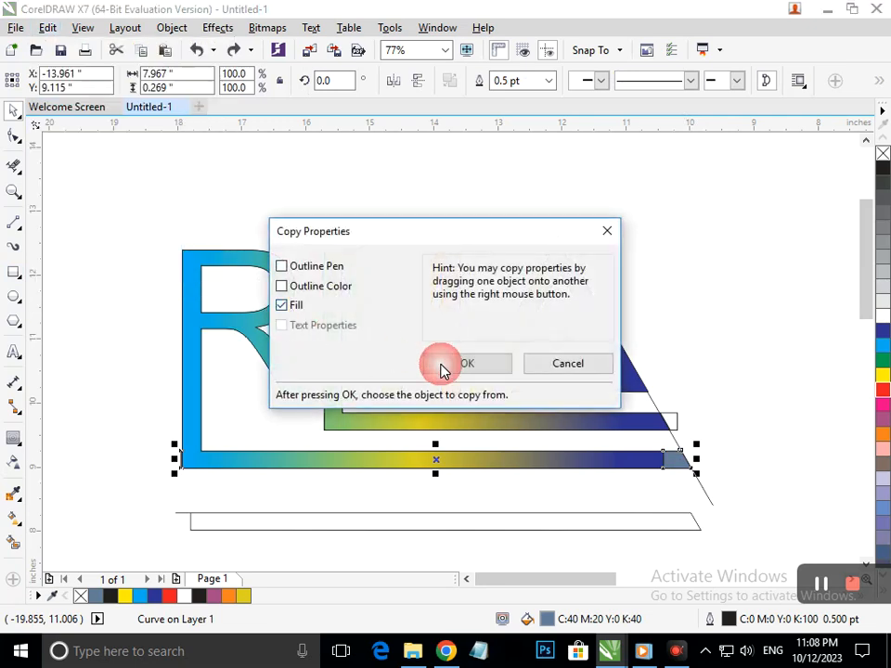
pyautogui.click(443, 366)
pyautogui.click(382, 419)
pyautogui.click(738, 334)
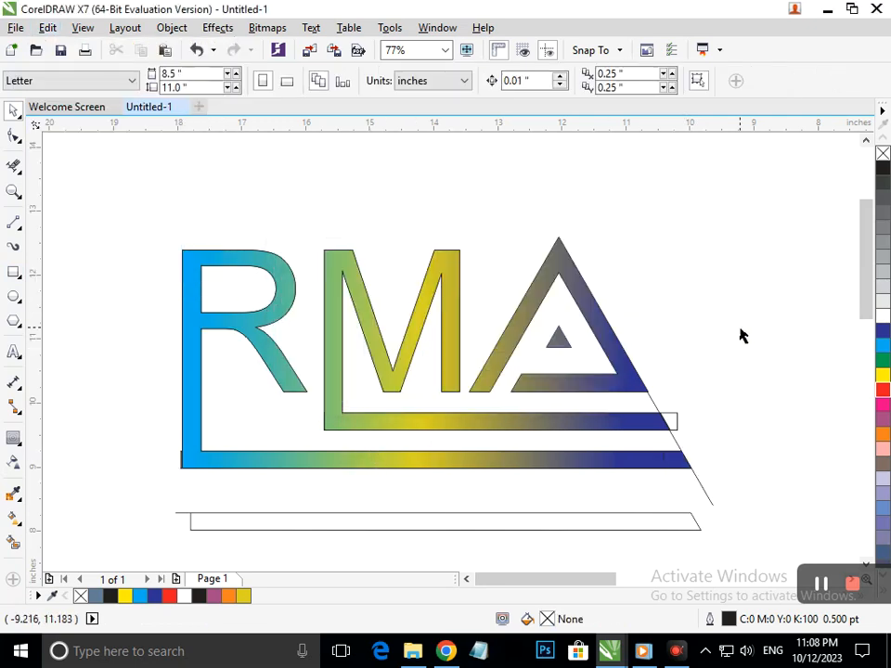
# Delete the leftover unfilled bar outline, the diagonal guide line and the spare slanted bar outline below the logo.
pyautogui.moveTo(675, 430); pyautogui.dragTo(753, 423)
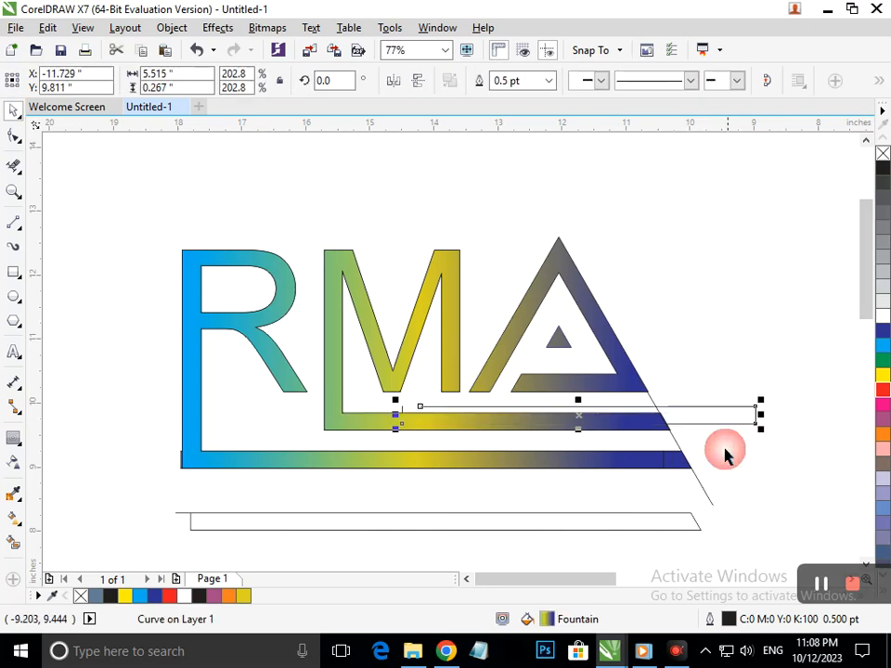
pyautogui.press('Delete')
pyautogui.moveTo(679, 443); pyautogui.dragTo(719, 436)
pyautogui.press('Delete')
pyautogui.click(627, 527)
pyautogui.press('Delete')
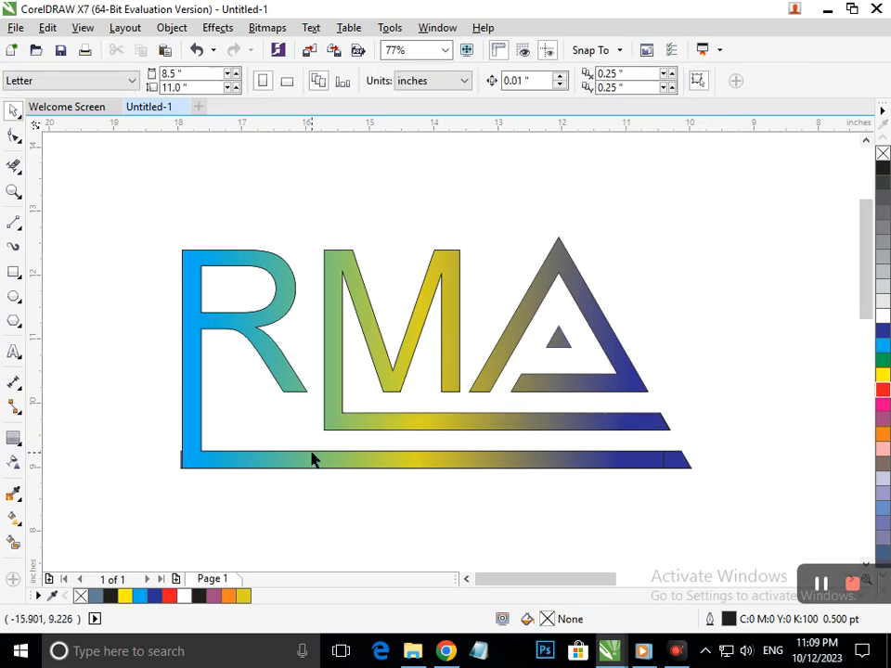
# Try deleting the overlapping slanted bar copies that stick out past the R's lower-left corner, restoring them by undoing.
pyautogui.moveTo(165, 437); pyautogui.dragTo(213, 477)
pyautogui.moveTo(378, 404); pyautogui.dragTo(326, 467)
pyautogui.press('Delete')
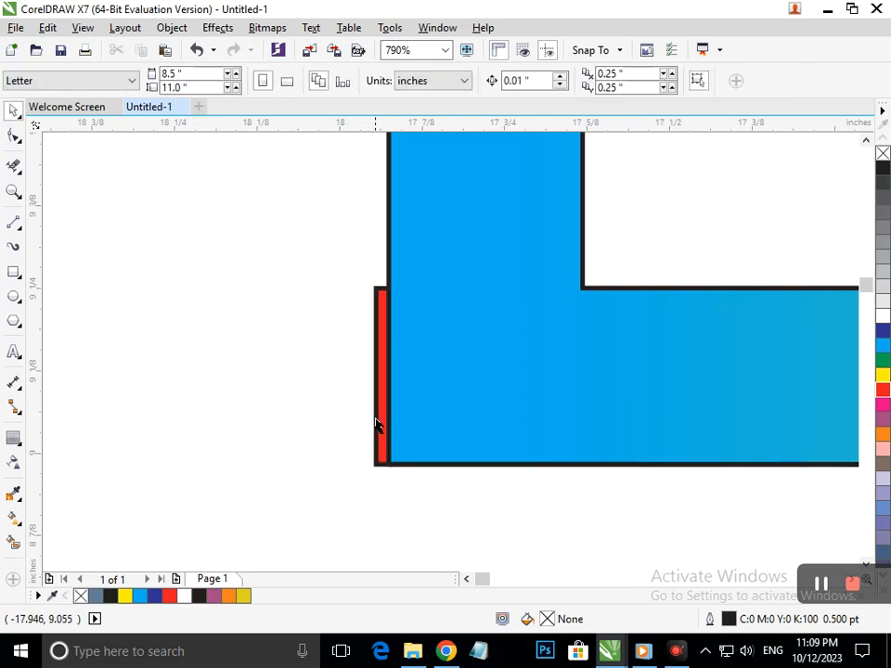
pyautogui.moveTo(376, 422); pyautogui.dragTo(308, 551)
pyautogui.press('Delete')
pyautogui.press('F3')
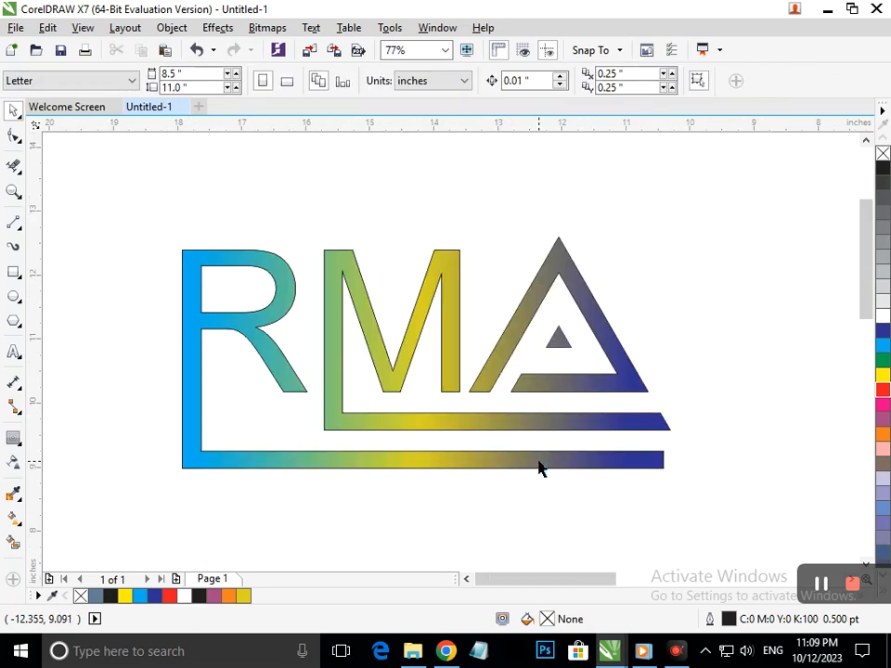
pyautogui.click(539, 469)
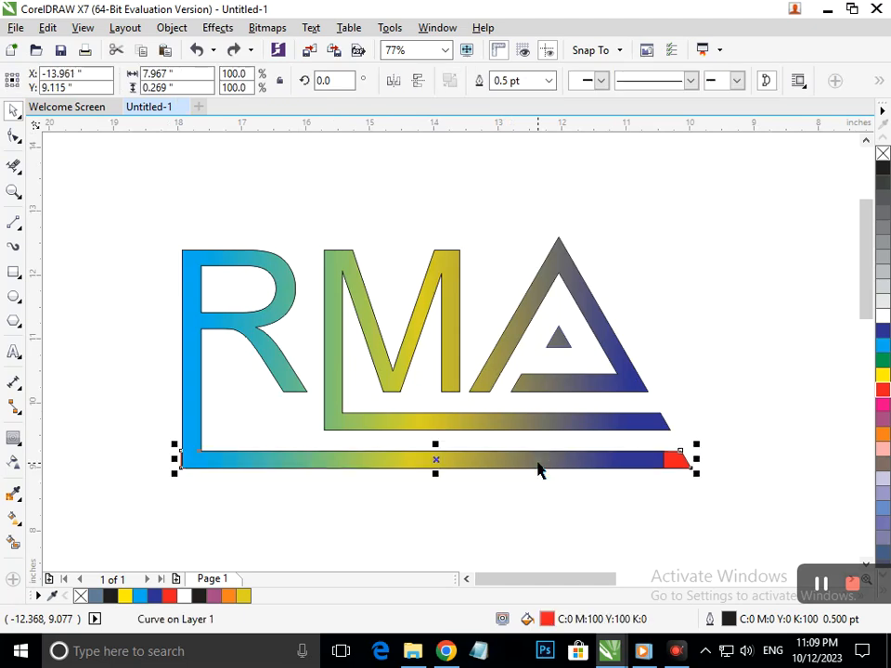
pyautogui.click(122, 495)
# Move the gradient-filled bar's two left-end nodes onto the outer edge of the R's stem.
pyautogui.press('F2')
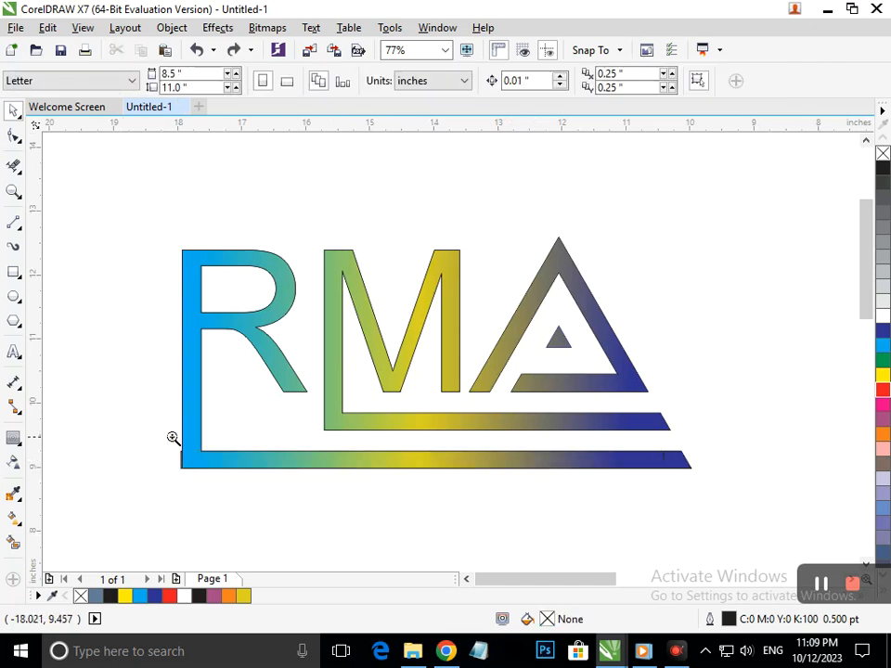
pyautogui.moveTo(171, 436); pyautogui.dragTo(223, 479)
pyautogui.moveTo(256, 226); pyautogui.dragTo(479, 493)
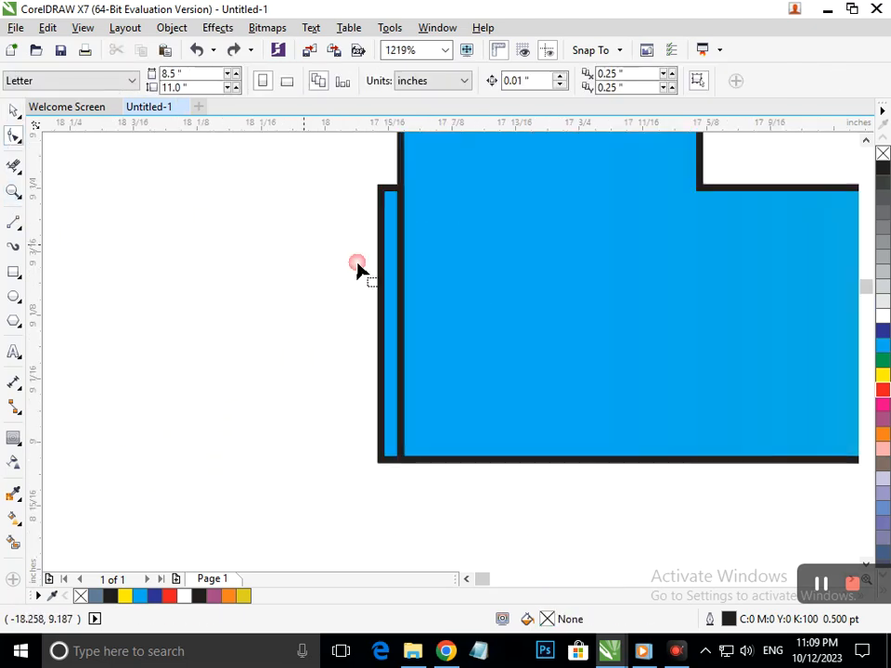
pyautogui.click(388, 203)
pyautogui.moveTo(358, 174); pyautogui.dragTo(400, 193)
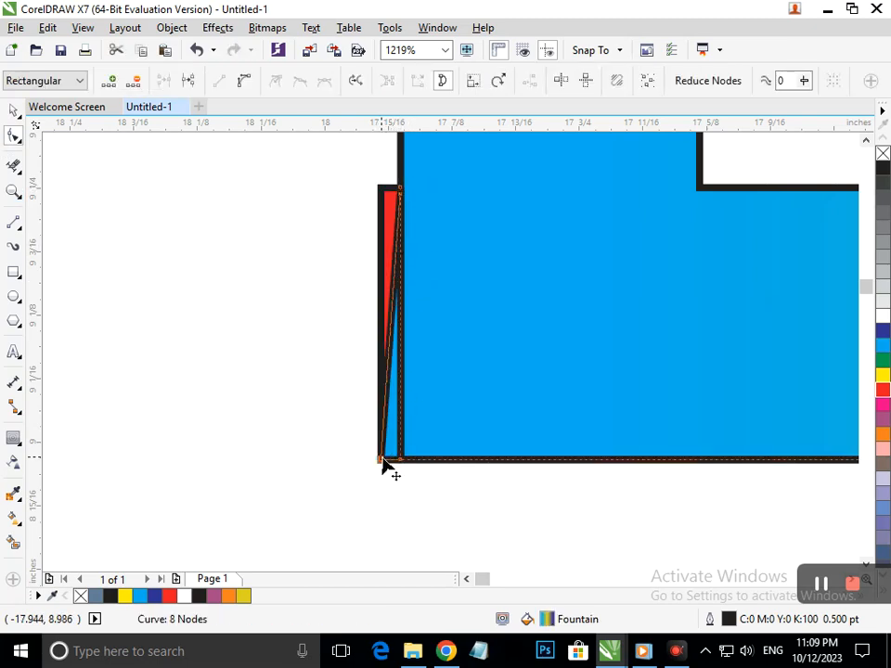
pyautogui.moveTo(382, 458); pyautogui.dragTo(401, 458)
# Remove the red sliver protruding beside the R's lower-left corner with Virtual Segment Delete.
pyautogui.click(18, 170)
pyautogui.moveTo(339, 161); pyautogui.dragTo(392, 485)
pyautogui.scroll(-1, 559, 426)
pyautogui.scroll(-4, 558, 426)
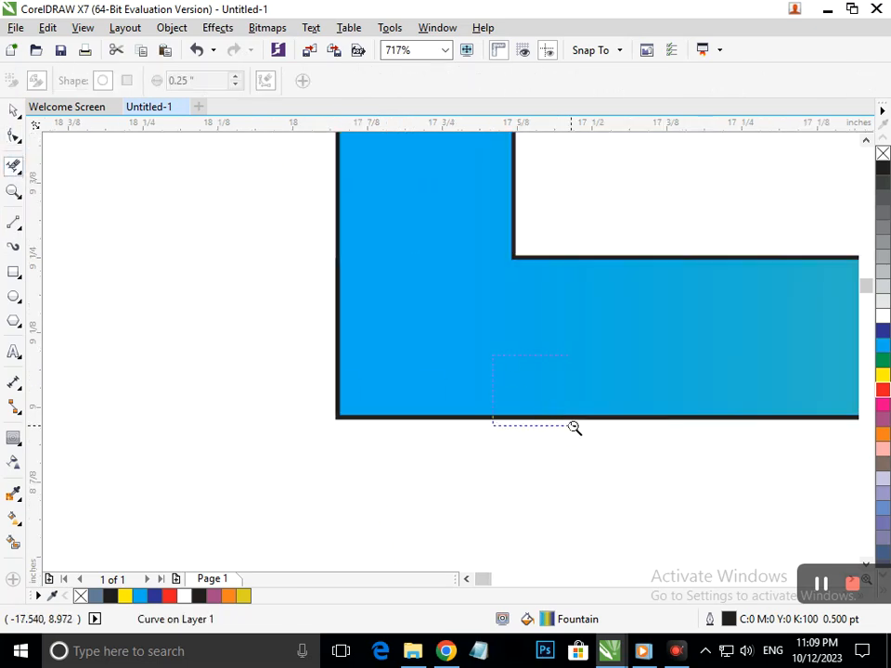
pyautogui.click(12, 113)
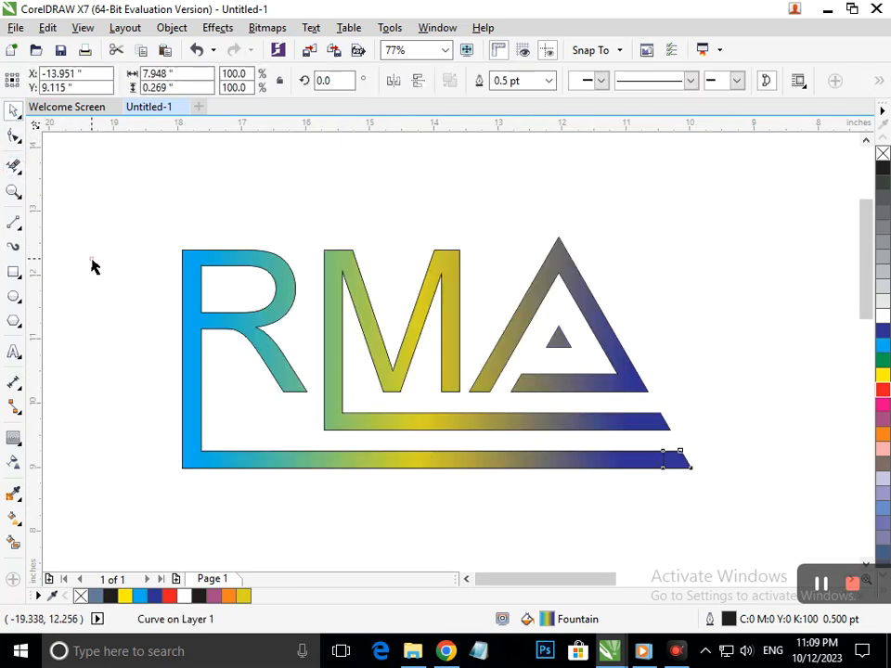
pyautogui.click(93, 260)
# Draw a rectangle about 0.69 by 0.71 inches across the R's stem, level with its inner counter.
pyautogui.press('F2')
pyautogui.moveTo(252, 280); pyautogui.dragTo(369, 378)
pyautogui.press('F3')
pyautogui.press('F2')
pyautogui.moveTo(109, 267); pyautogui.dragTo(313, 389)
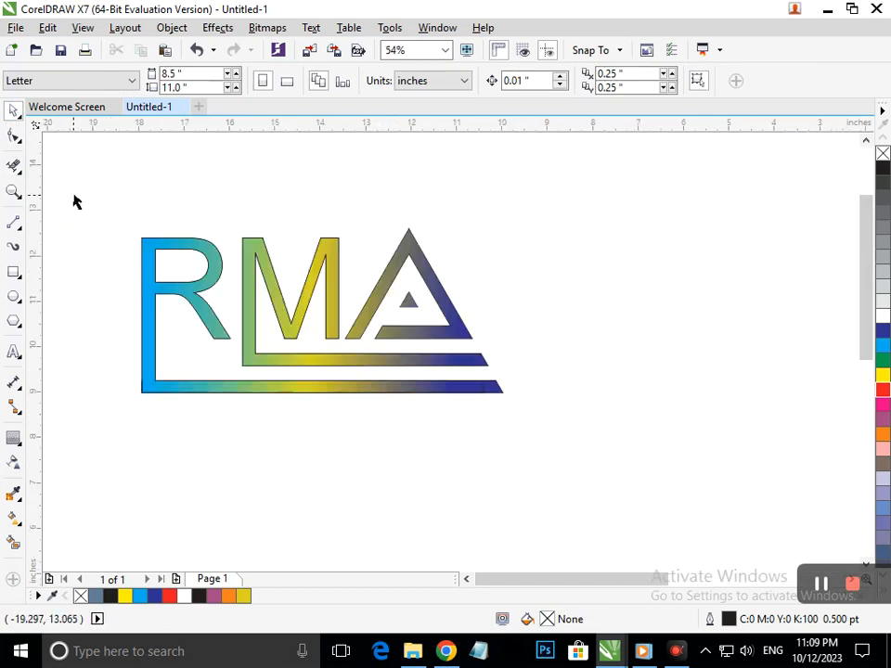
pyautogui.click(13, 272)
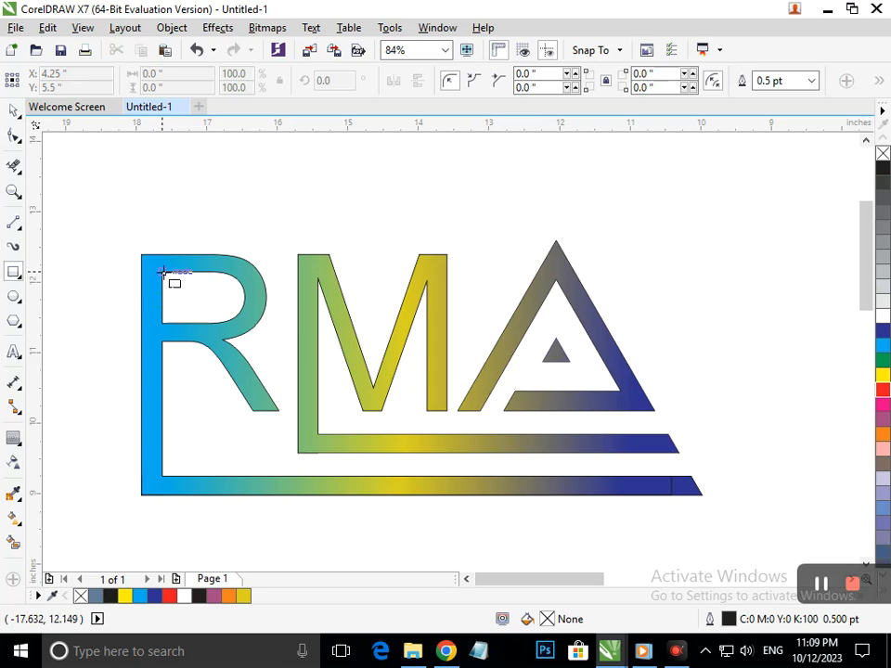
pyautogui.moveTo(162, 271)
pyautogui.mouseDown()
pyautogui.moveTo(162, 323)
pyautogui.moveTo(113, 321)
pyautogui.mouseUp()
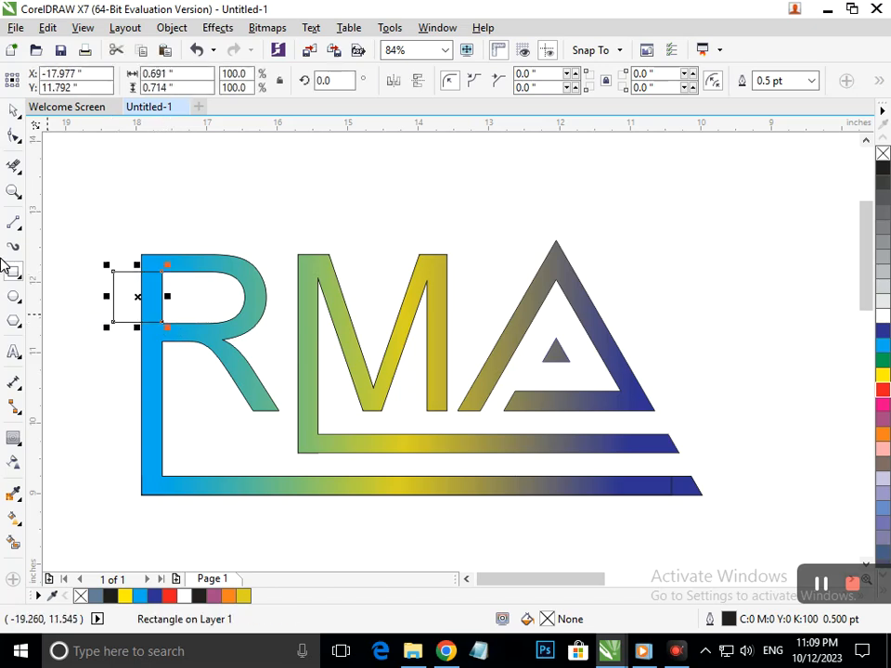
pyautogui.click(14, 111)
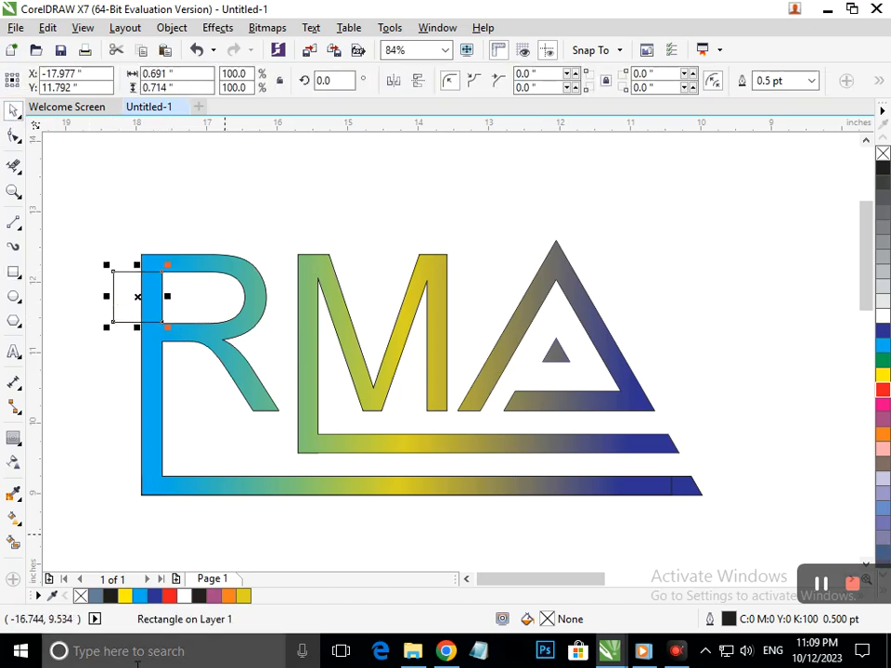
# Stretch the rectangle's right side into the R's counter, to a width of about 0.876 inches.
pyautogui.click(171, 300)
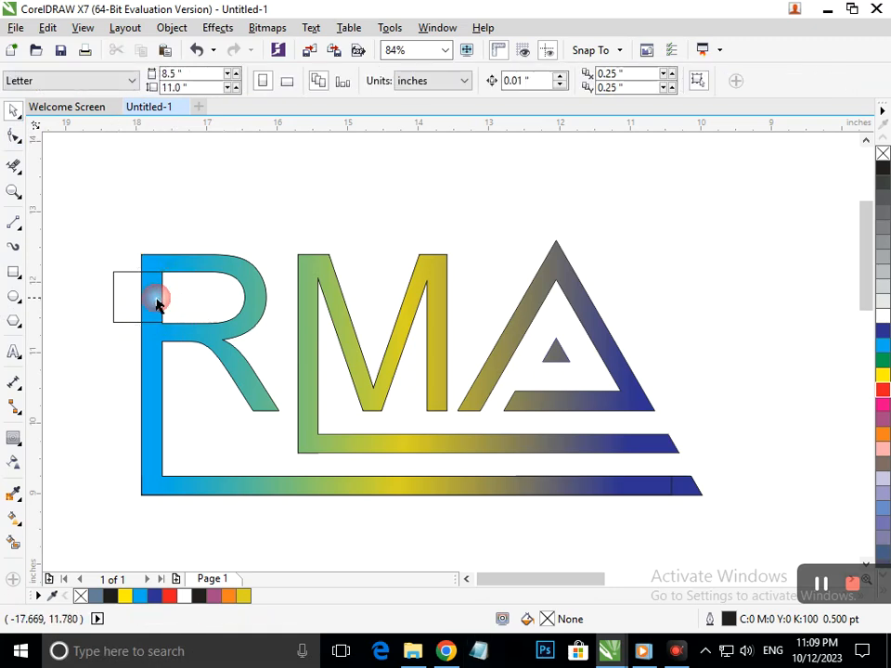
pyautogui.click(145, 298)
pyautogui.click(115, 296)
pyautogui.moveTo(167, 296); pyautogui.dragTo(180, 297)
pyautogui.click(138, 290)
pyautogui.click(134, 278)
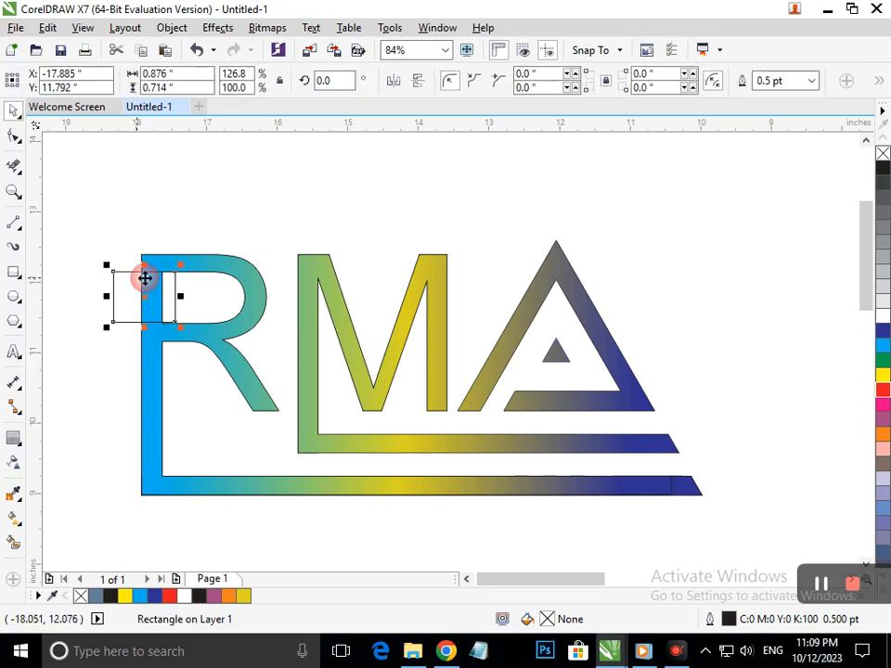
# Trim the rectangle's area out of the R's stem.
pyautogui.keyDown('shift'); pyautogui.click(228, 263); pyautogui.keyUp('shift')
pyautogui.click(505, 82)
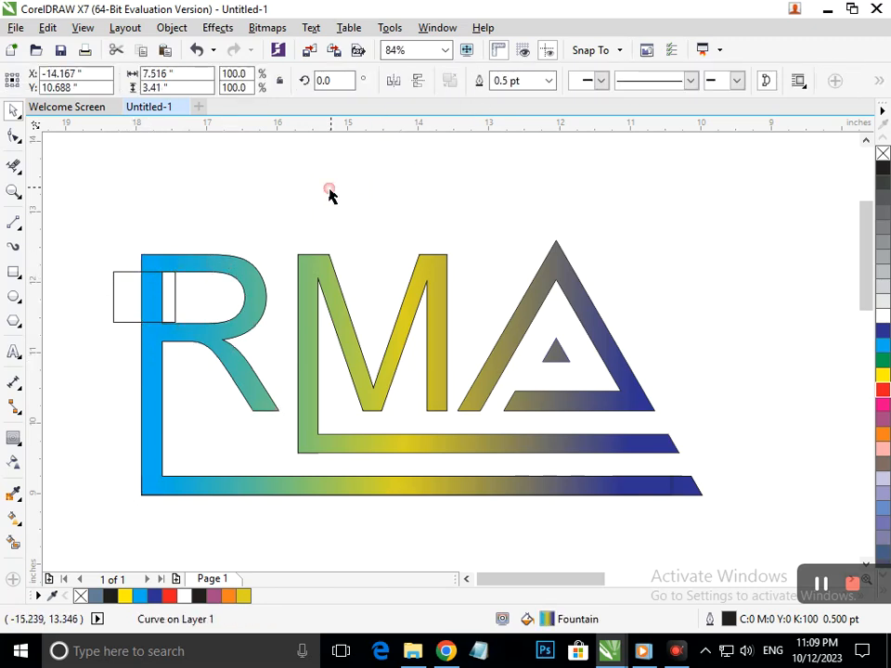
pyautogui.click(330, 193)
# Move the rectangle down to the lower edge of the R's counter and stretch its top to the counter's upper edge.
pyautogui.click(15, 167)
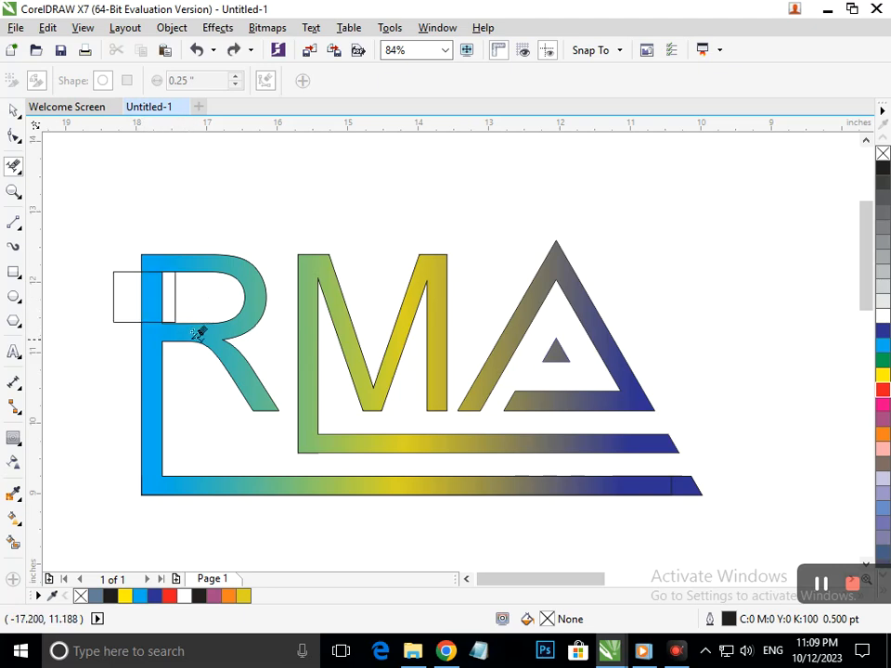
pyautogui.scroll(4, 187, 334)
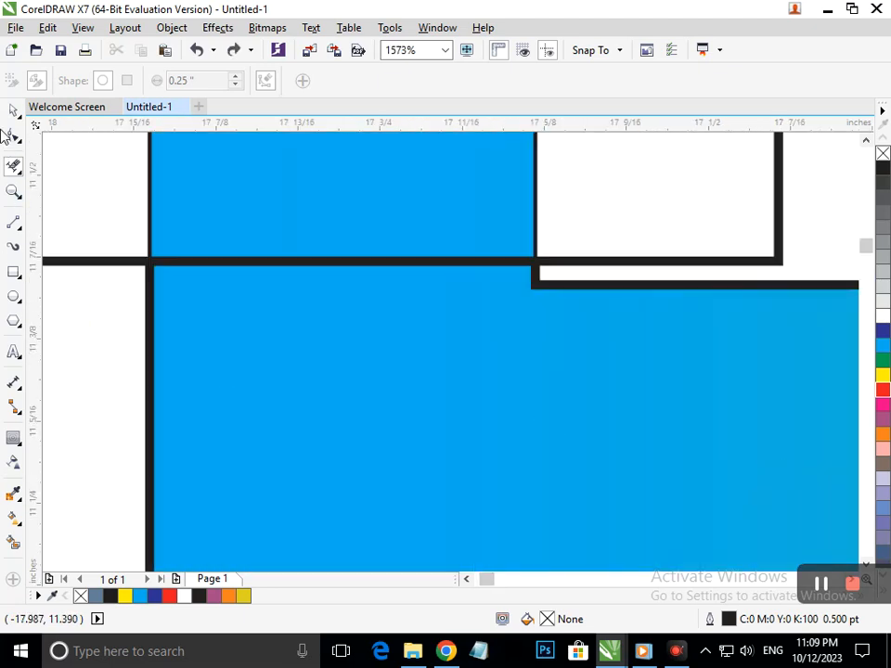
pyautogui.press('space')
pyautogui.click(112, 263)
pyautogui.moveTo(199, 266); pyautogui.dragTo(214, 299)
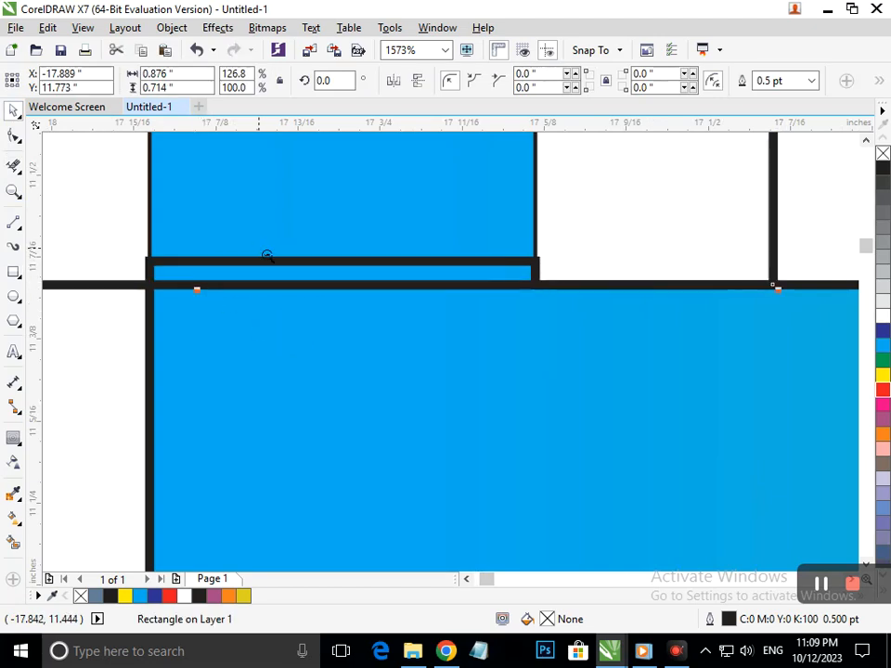
pyautogui.scroll(-2, 370, 321)
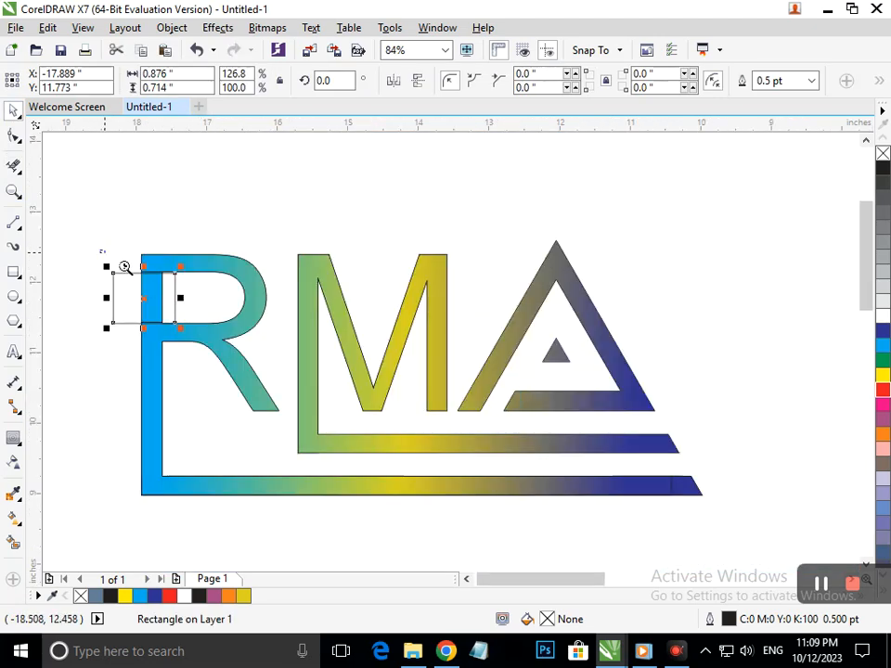
pyautogui.scroll(4, 105, 262)
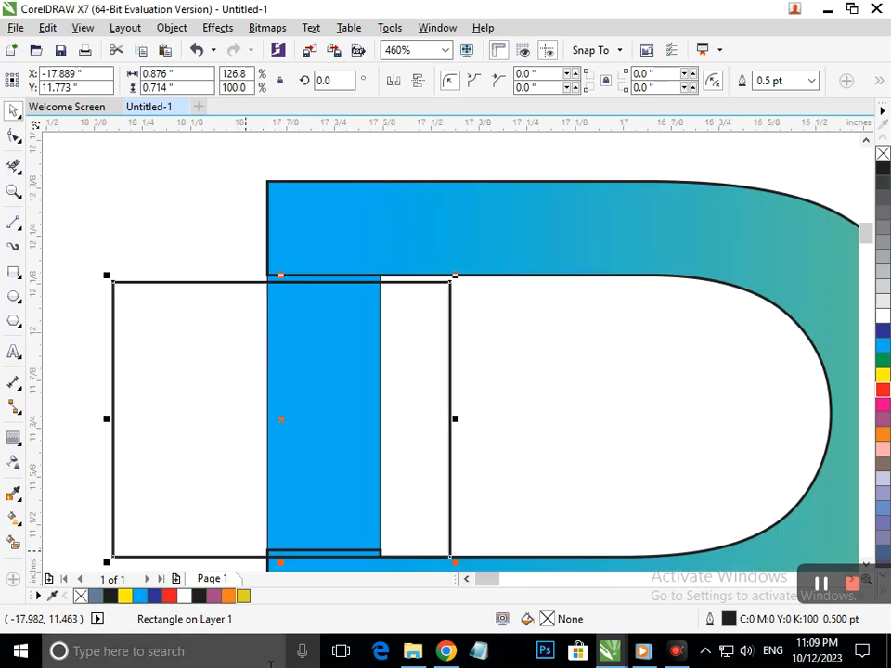
pyautogui.moveTo(280, 273)
pyautogui.mouseDown()
pyautogui.moveTo(285, 262)
pyautogui.moveTo(285, 275)
pyautogui.mouseUp()
# Delete the rectangle and the leftover stem segments beside the R's counter with Virtual Segment Delete.
pyautogui.click(13, 166)
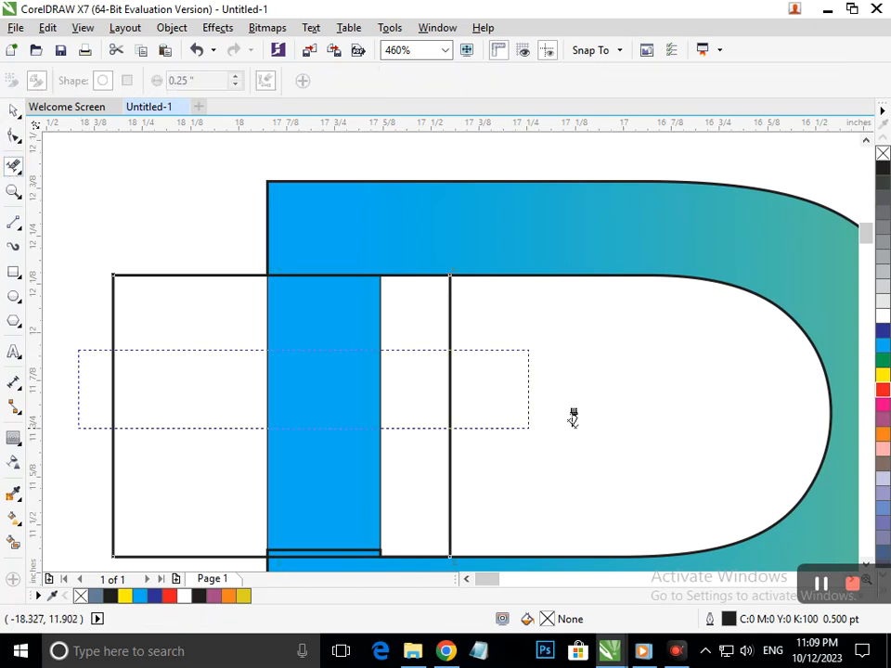
pyautogui.moveTo(446, 417); pyautogui.dragTo(503, 455)
pyautogui.moveTo(218, 483)
pyautogui.mouseDown()
pyautogui.moveTo(535, 545)
pyautogui.moveTo(503, 524)
pyautogui.mouseUp()
pyautogui.scroll(-5, 471, 479)
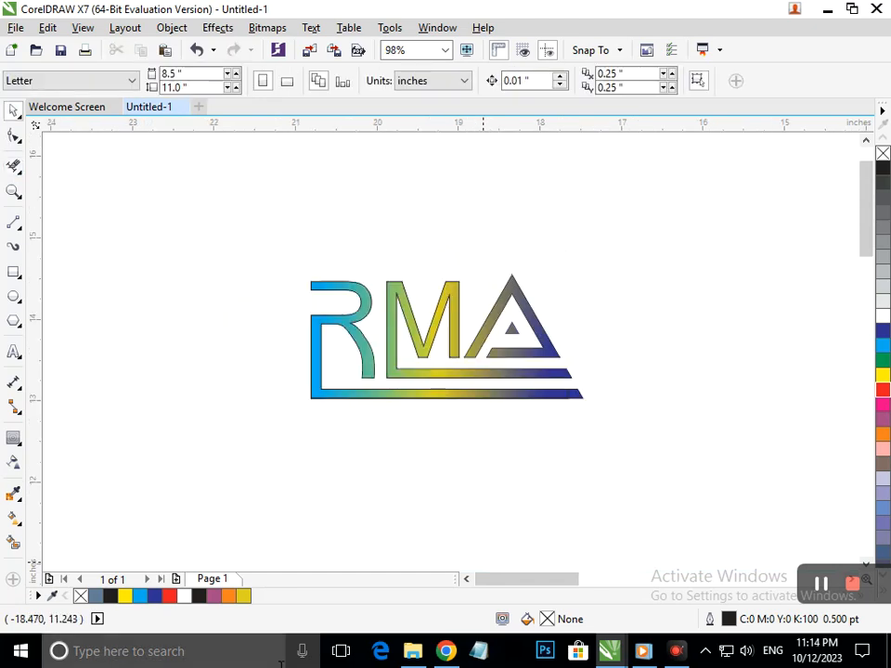
# Select the whole RMA logo and remove the outline from all its shapes.
pyautogui.hotkey('ctrl', 'z')
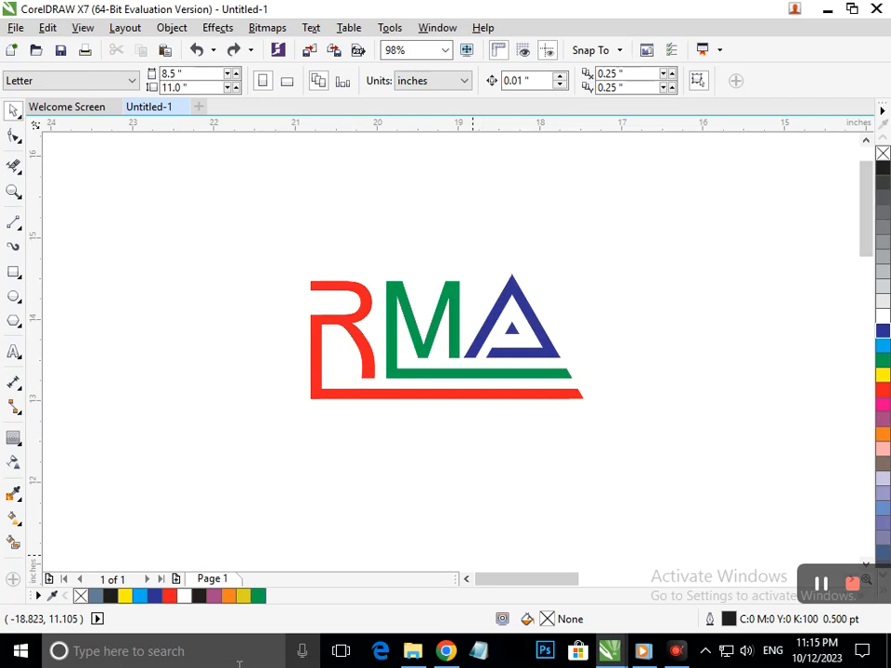
pyautogui.moveTo(219, 236); pyautogui.dragTo(716, 473)
pyautogui.click(725, 81)
pyautogui.click(700, 151)
pyautogui.click(699, 351)
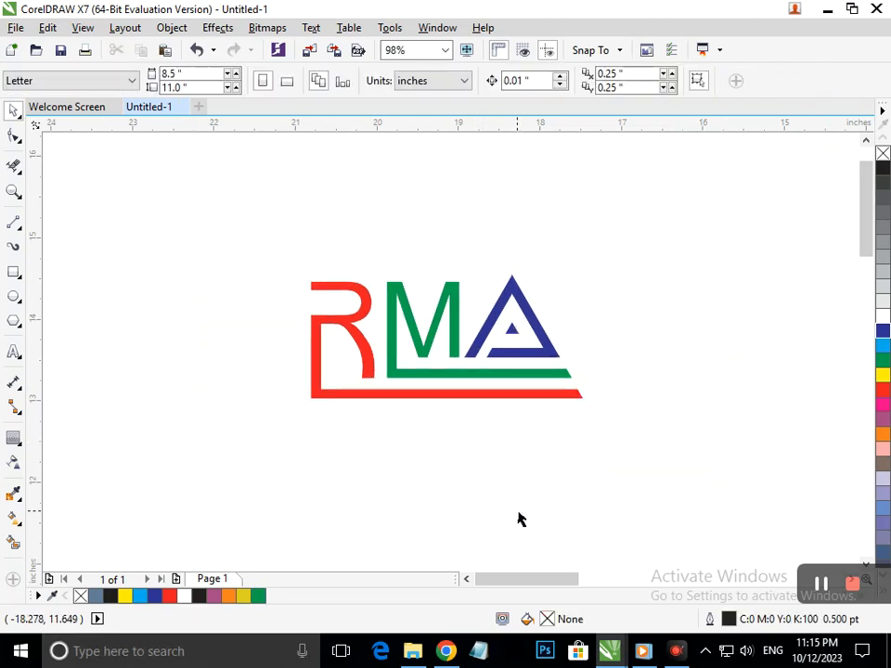